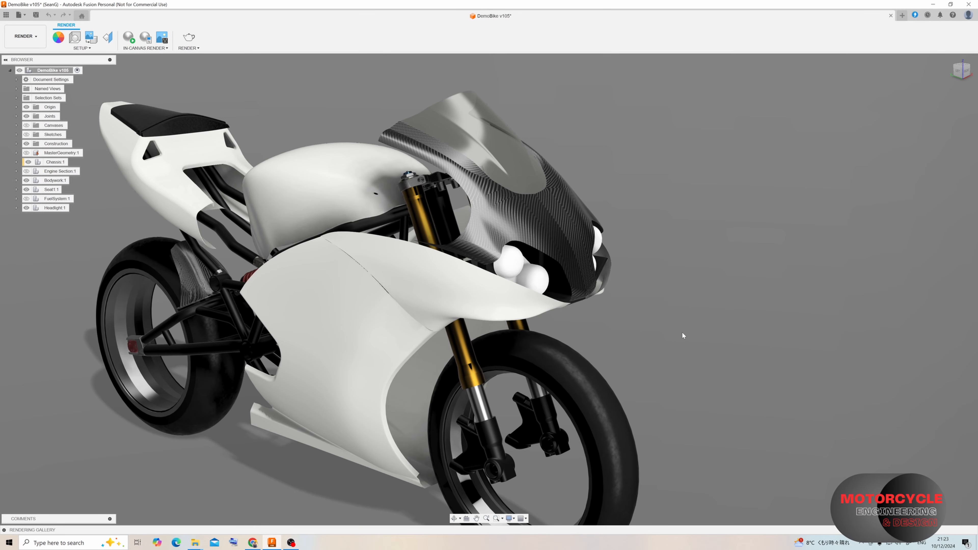
Examine the motorcycle's front fairing, headlights and fork area from several angles
shift+middle_drag(685, 305, 668, 302)
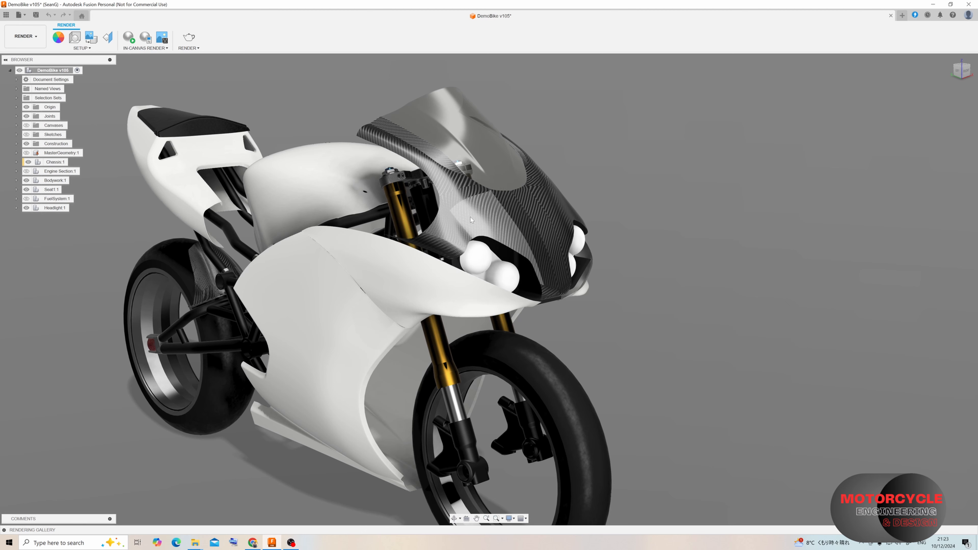
shift+middle_drag(318, 293, 491, 253)
middle_drag(491, 252, 496, 319)
scroll(567, 247, up, 4)
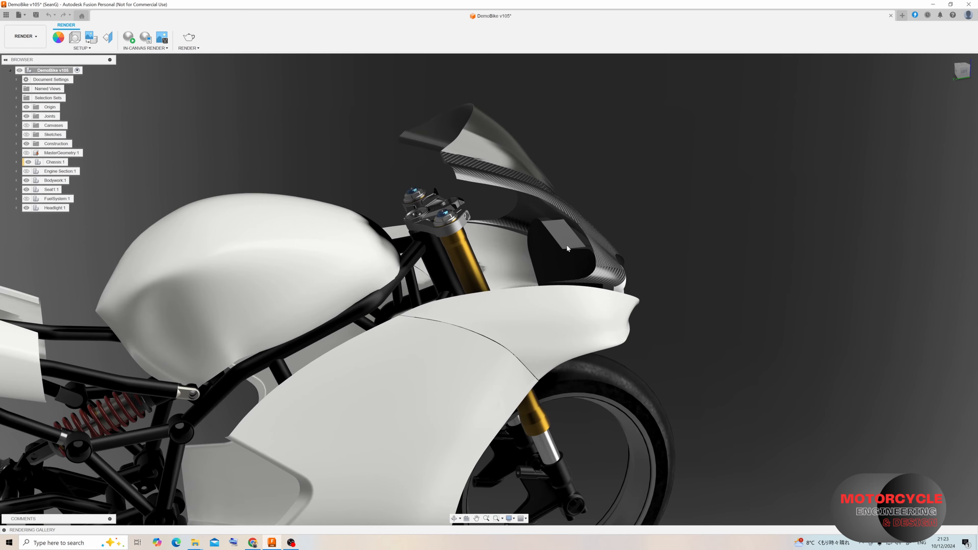
shift+middle_drag(566, 245, 562, 255)
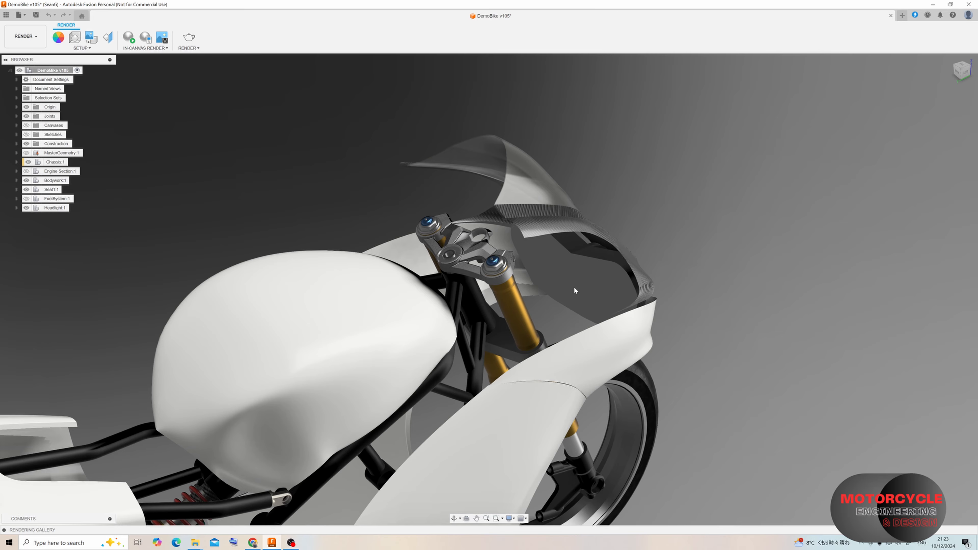
shift+middle_drag(574, 287, 528, 264)
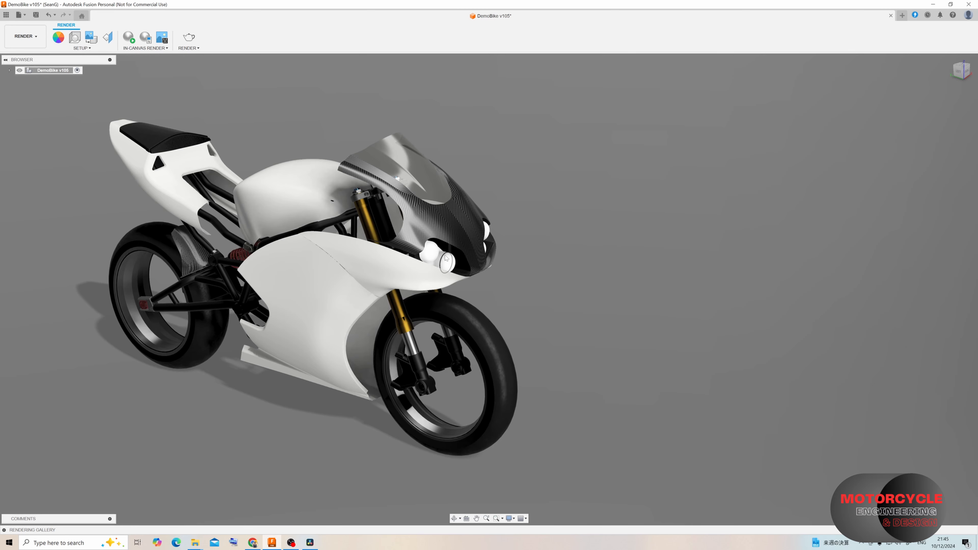
mouse_move(423, 247)
shift+middle_down()
mouse_move(353, 245)
mouse_move(432, 255)
mouse_move(370, 262)
mouse_move(459, 270)
mouse_move(426, 266)
shift+middle_up()
scroll(431, 256, down, 4)
scroll(432, 256, up, 4)
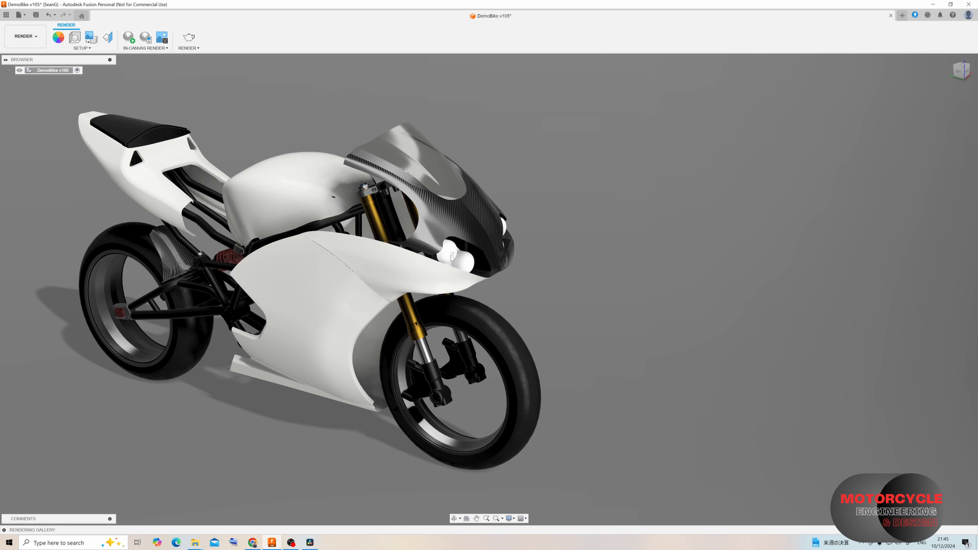
scroll(559, 283, up, 2)
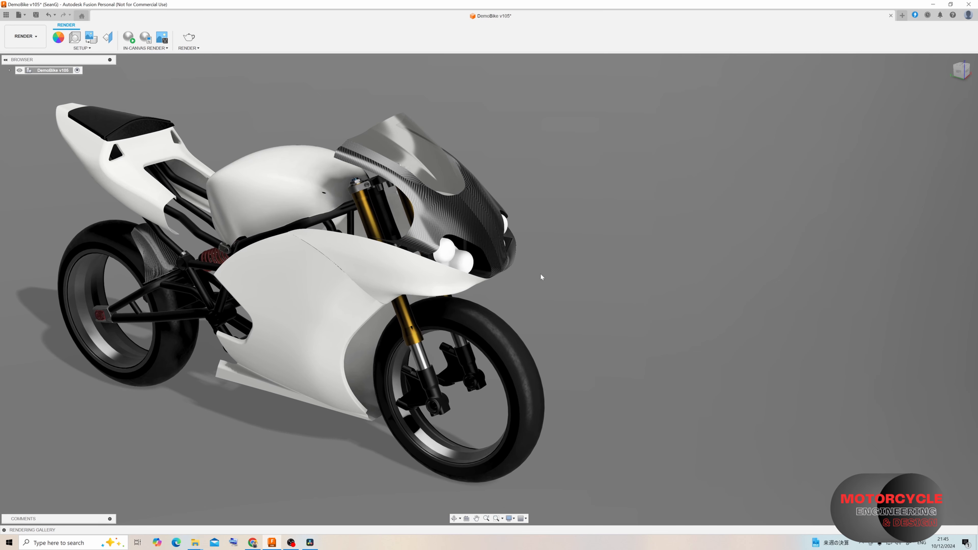
shift+middle_drag(540, 274, 555, 267)
Set the scene's environment brightness to 100 lx and start an in-canvas render of the motorcycle
click(58, 38)
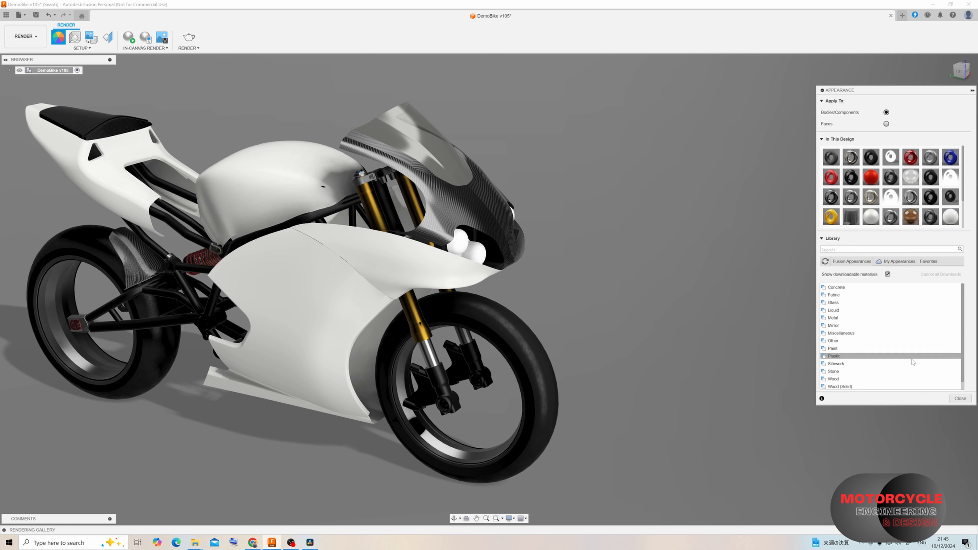
click(960, 399)
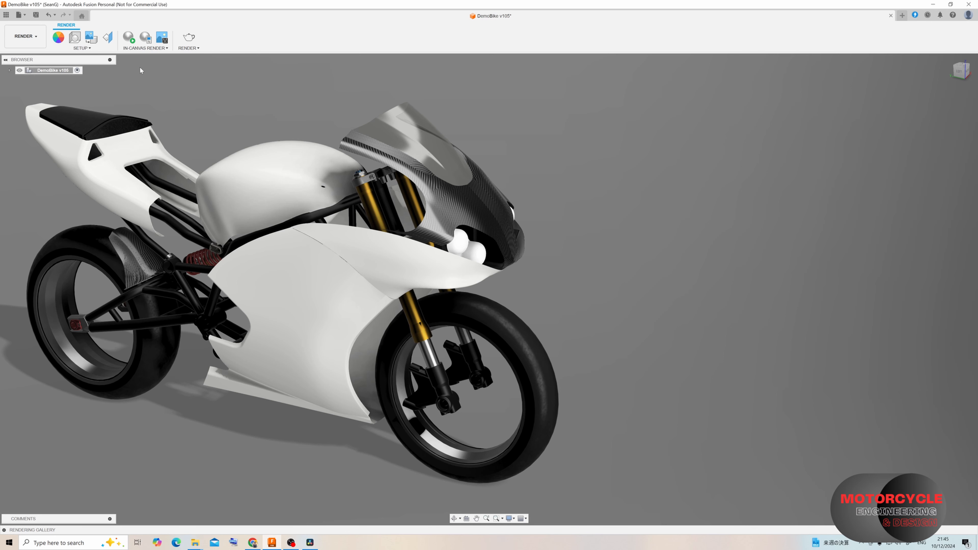
click(82, 48)
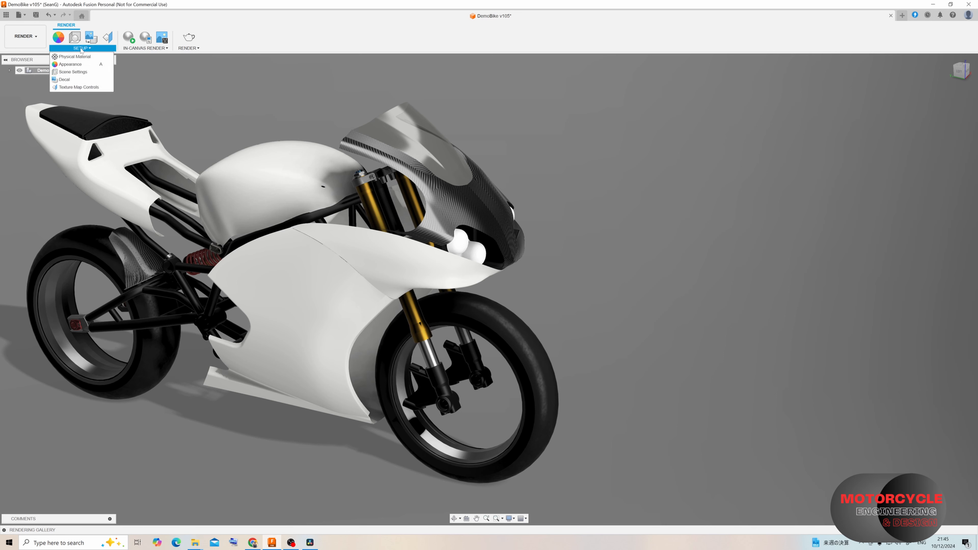
click(73, 72)
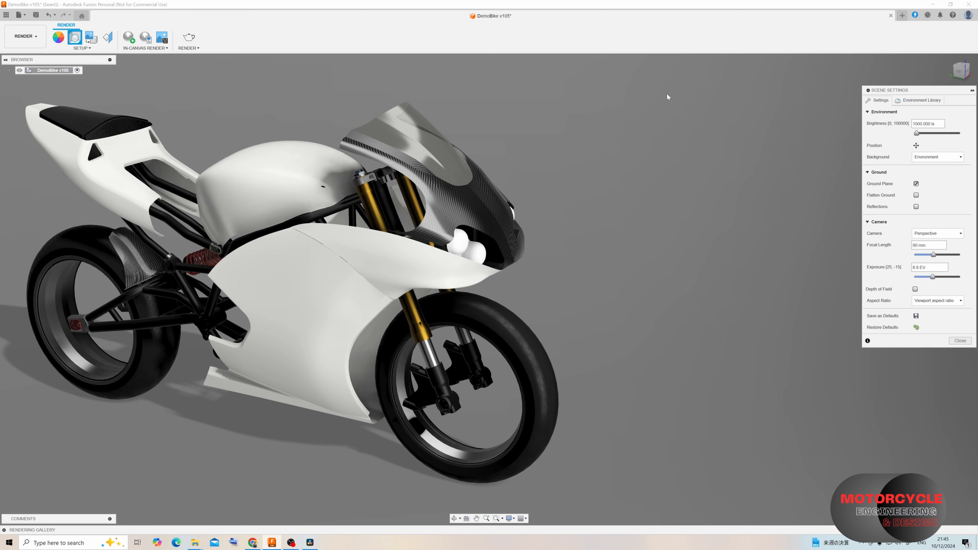
click(922, 124)
text(100)
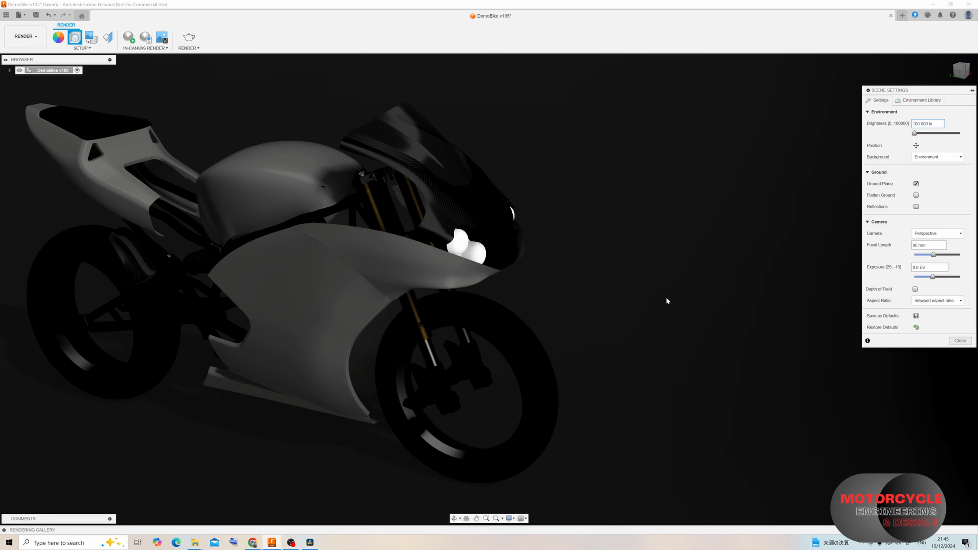
click(966, 341)
shift+middle_drag(447, 200, 527, 231)
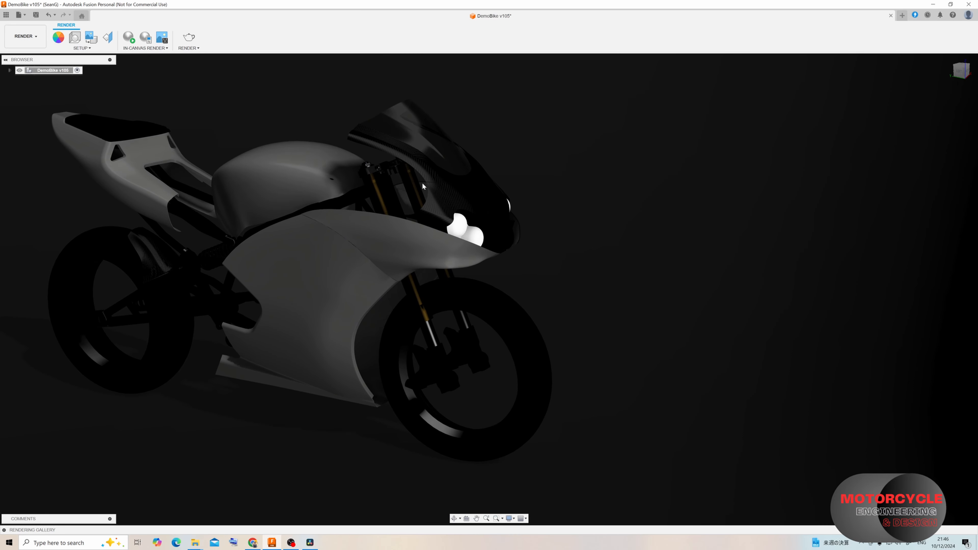
click(128, 39)
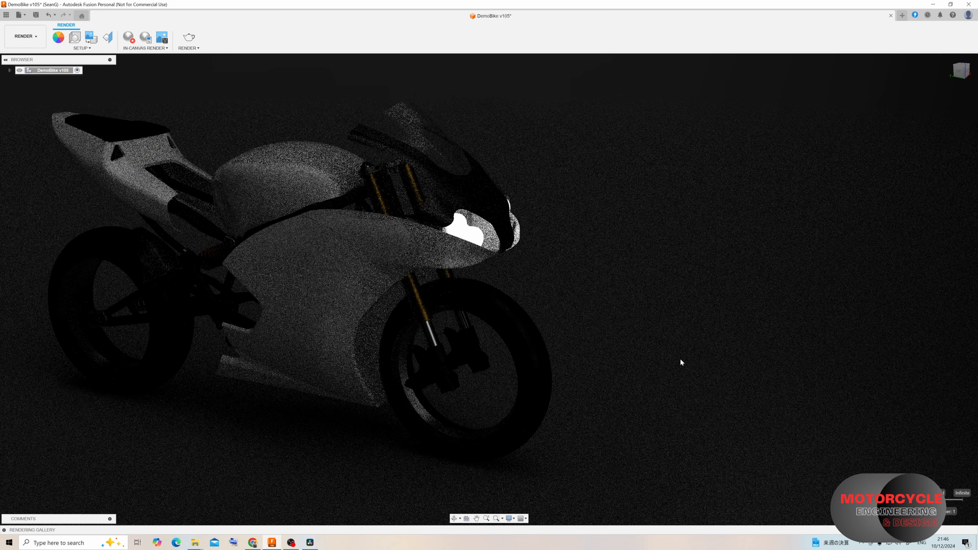
Examine the light appearances used in the design and the luminance settings of A Type Bulb - Frosted - 800lm (1)
key(a)
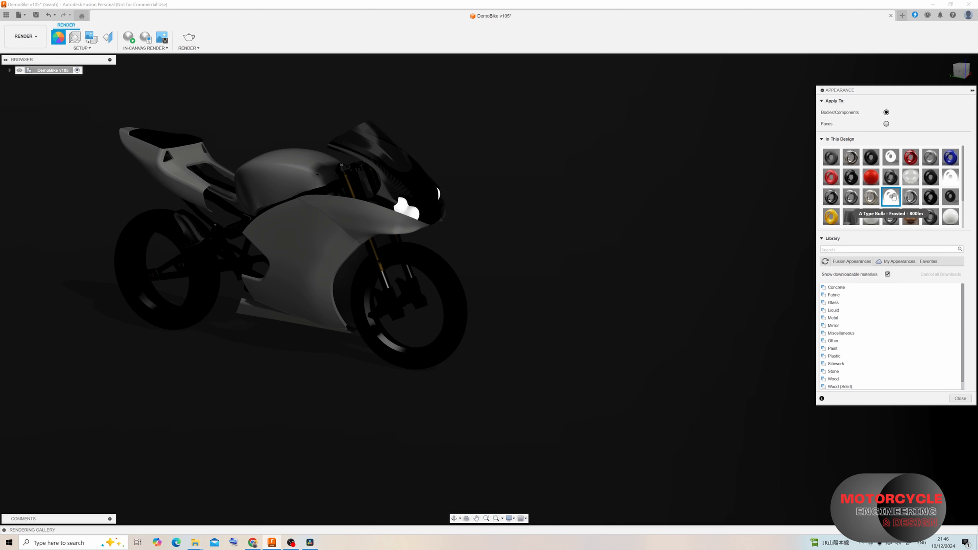
scroll(893, 195, down, 2)
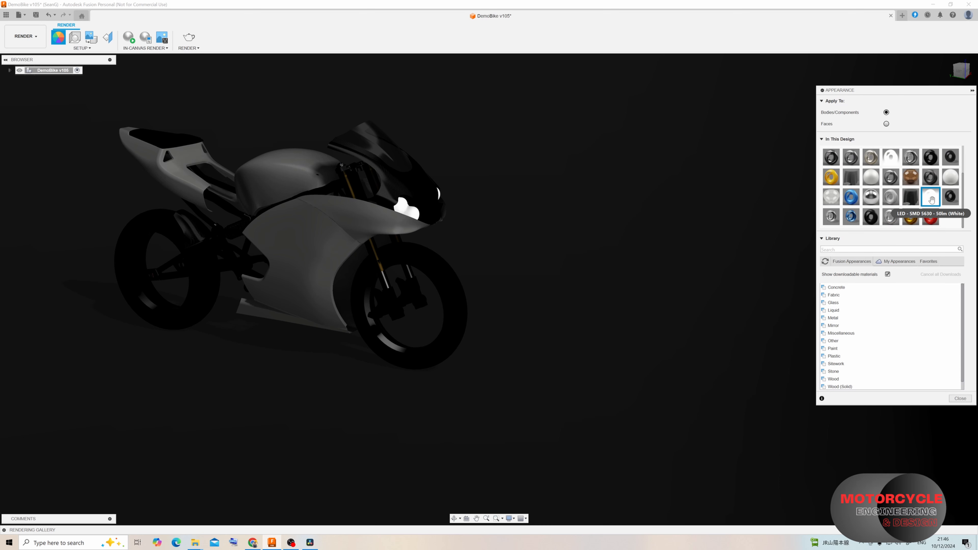
scroll(892, 164, up, 2)
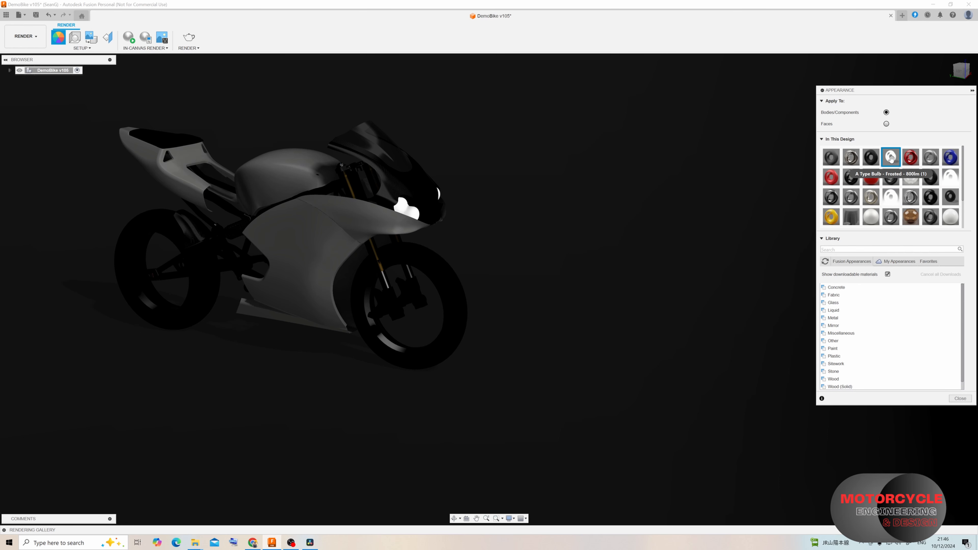
right_click(892, 162)
click(909, 166)
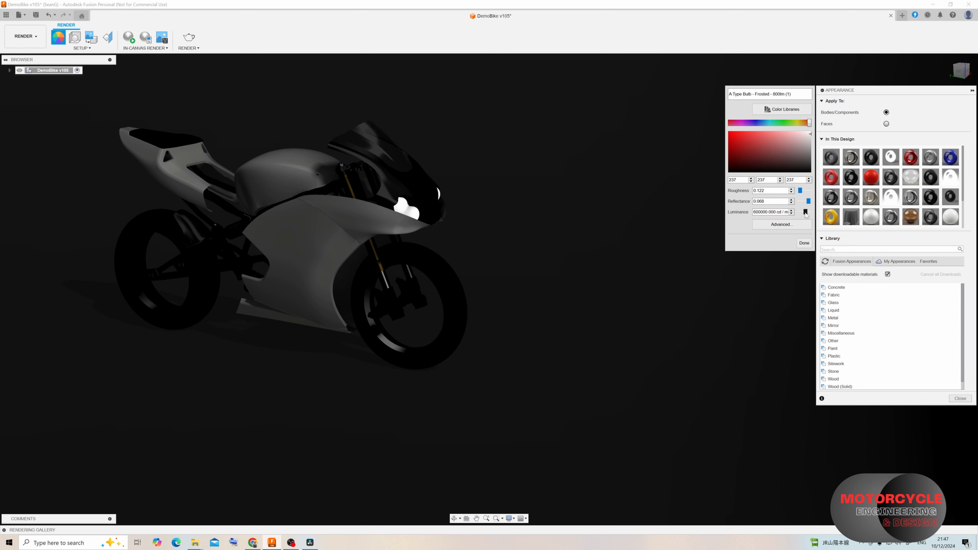
click(797, 242)
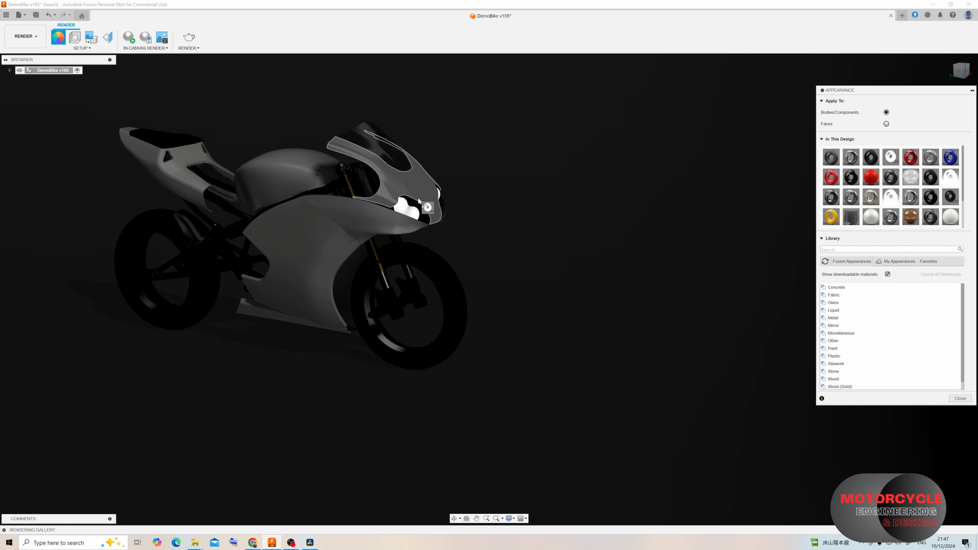
Apply the A Type Bulb - Frosted - 800lm (1) appearance to the headlight and start an in-canvas render
shift+middle_drag(504, 210, 448, 208)
drag(891, 157, 329, 224)
shift+middle_drag(365, 224, 407, 252)
click(960, 398)
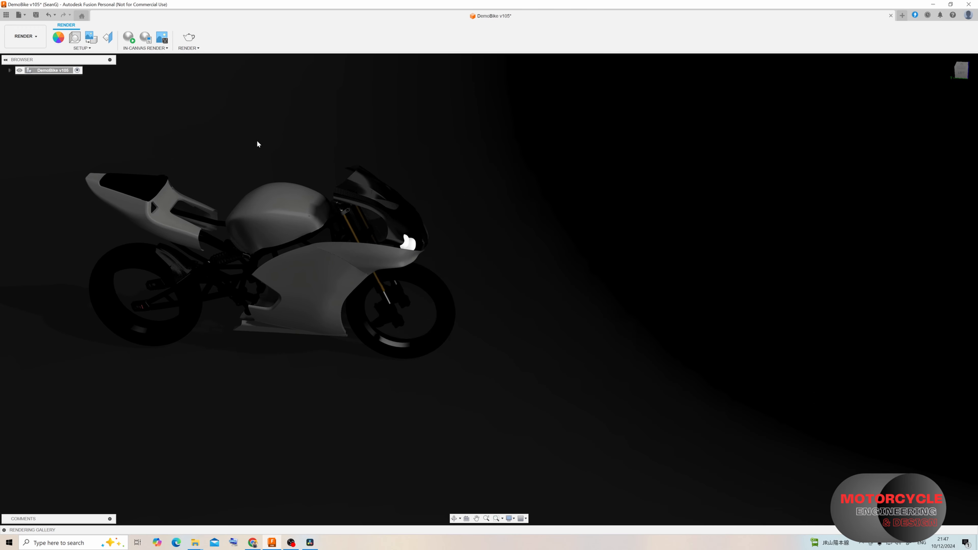
click(129, 37)
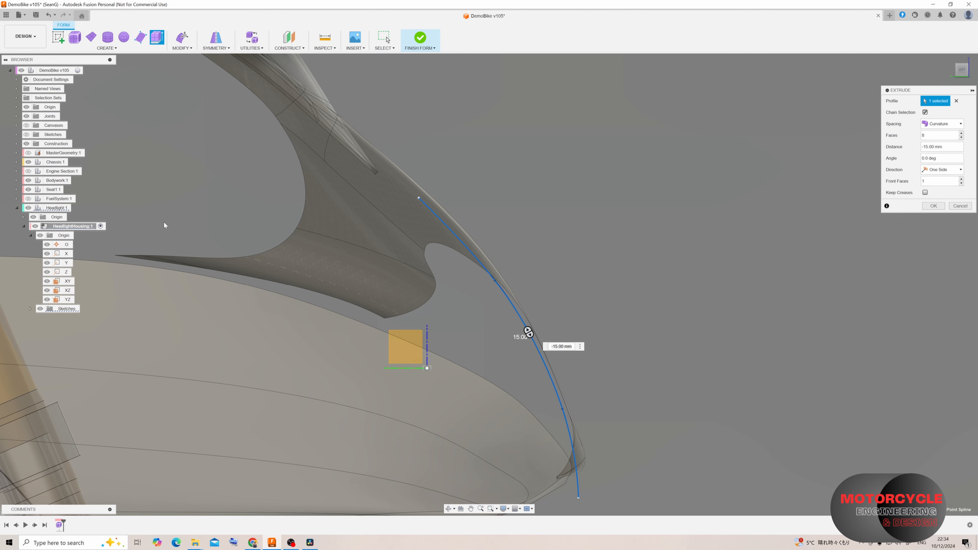
Extrude the headlight housing spline about 155 mm to one side as a form surface following the front fairing
shift+middle_drag(358, 248, 435, 262)
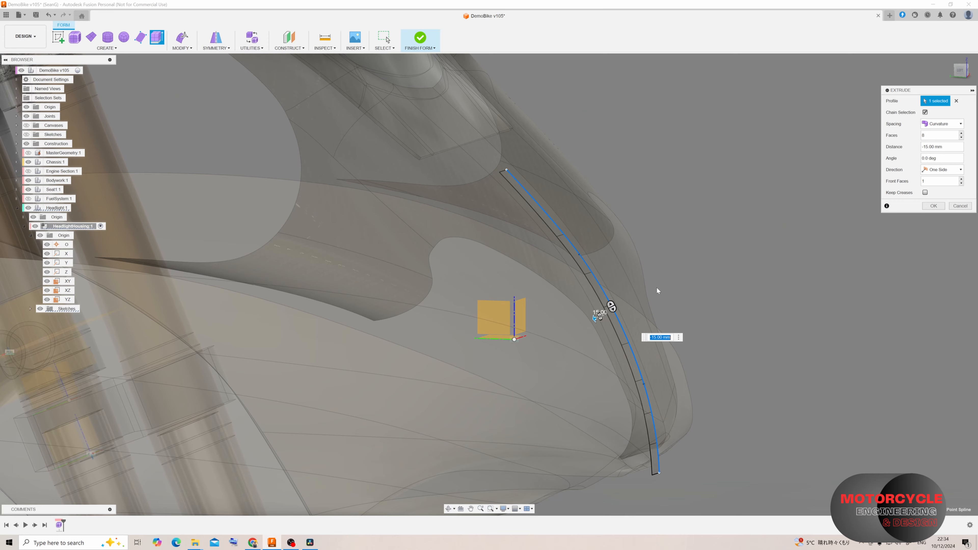
shift+middle_drag(658, 291, 695, 271)
click(960, 70)
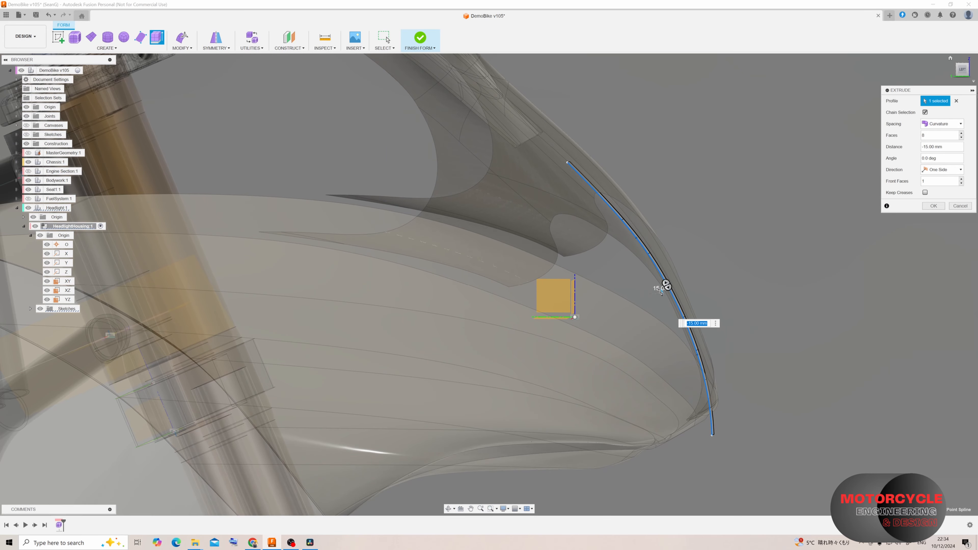
click(961, 71)
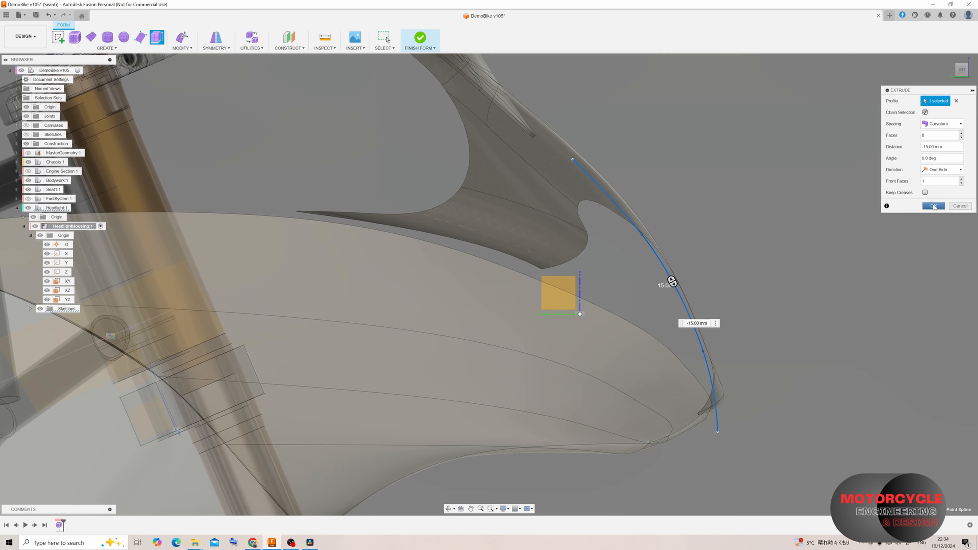
shift+middle_drag(818, 257, 671, 271)
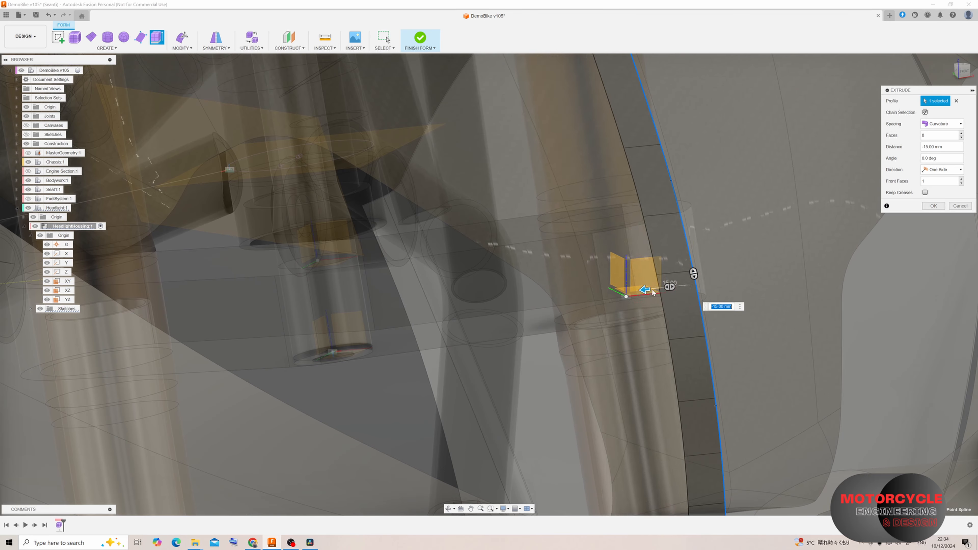
drag(647, 291, 422, 311)
shift+middle_drag(435, 332, 405, 291)
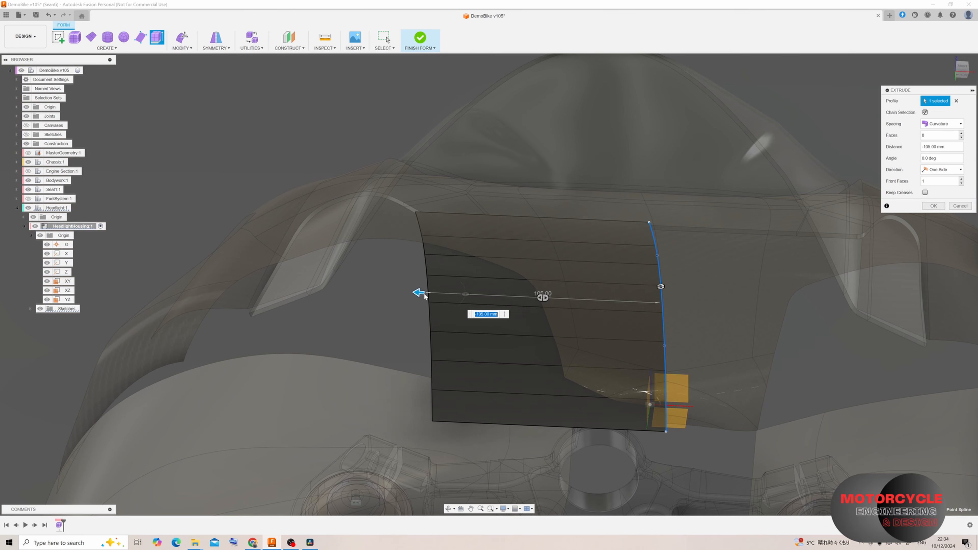
drag(421, 293, 308, 300)
shift+middle_drag(458, 359, 493, 316)
scroll(406, 413, down, 1)
click(504, 509)
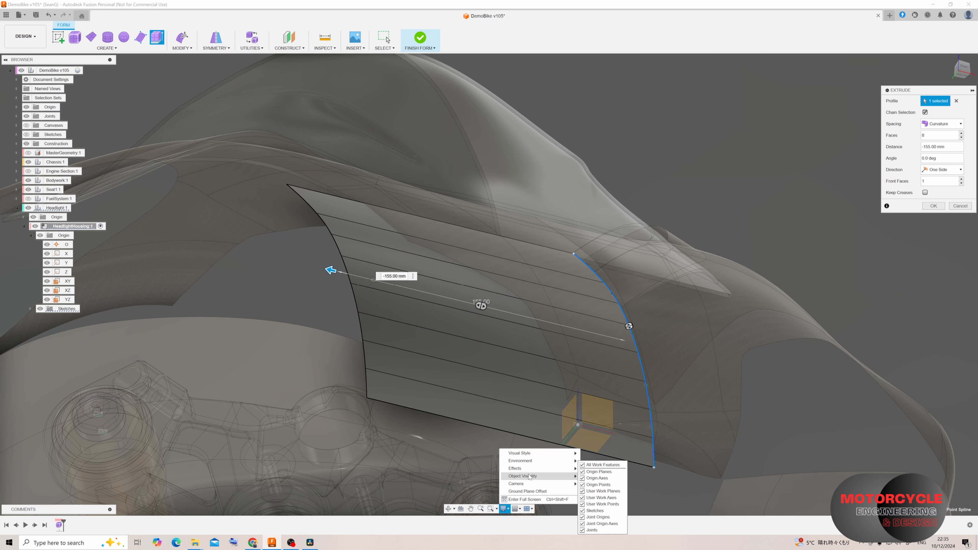
mouse_move(334, 271)
mouse_down()
mouse_move(476, 303)
mouse_move(501, 324)
mouse_move(356, 295)
mouse_move(328, 278)
mouse_move(342, 283)
mouse_up()
key(Return)
Use Edit Form to extend the headlight surface outward with new faces from its outer edge loop
double_click(486, 307)
right_click(486, 306)
click(511, 293)
shift+middle_drag(372, 284, 387, 288)
alt+drag(345, 284, 284, 283)
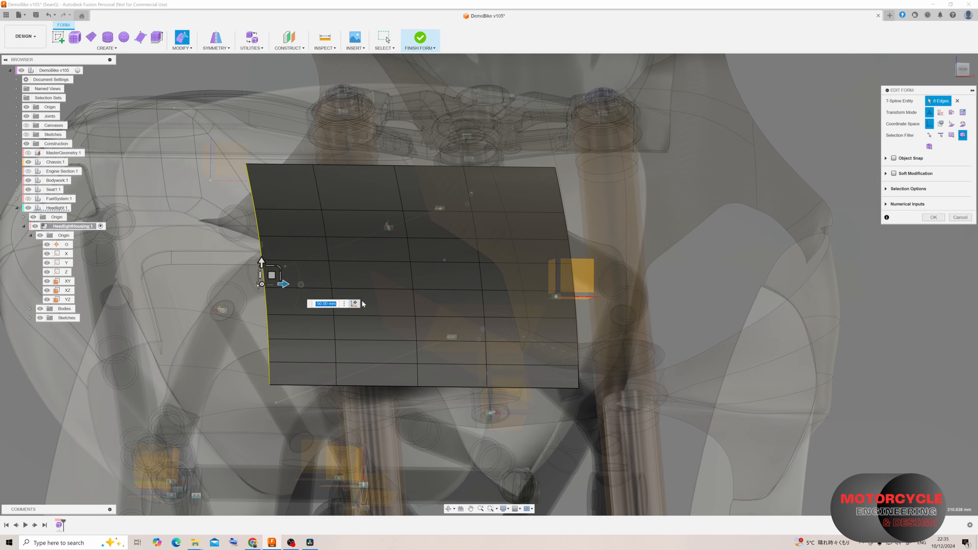
shift+middle_drag(327, 290, 375, 297)
scroll(344, 284, down, 2)
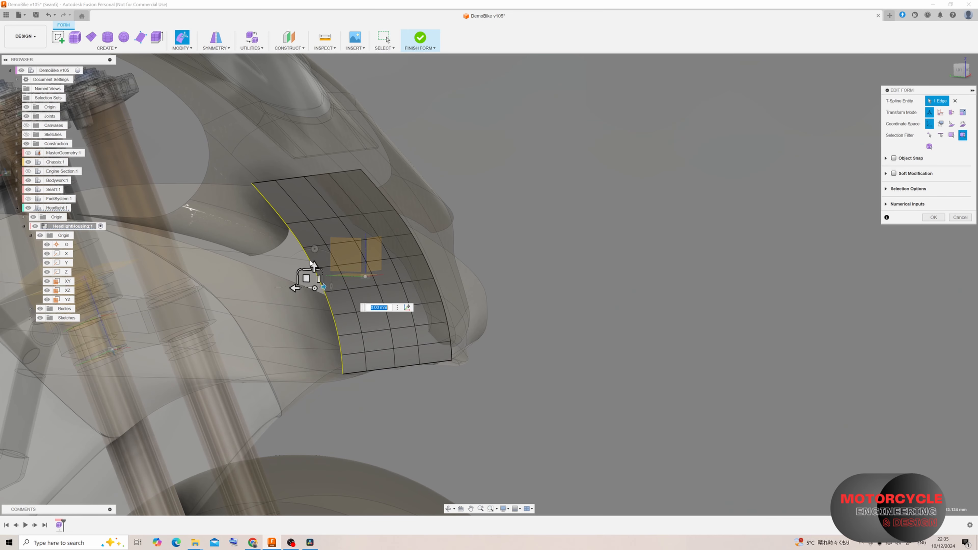
Reposition the outer edge loop and pull the next loop inward to curve the headlight surface toward the fairing
drag(295, 288, 337, 282)
double_click(340, 289)
double_click(377, 286)
shift+middle_drag(339, 286, 283, 276)
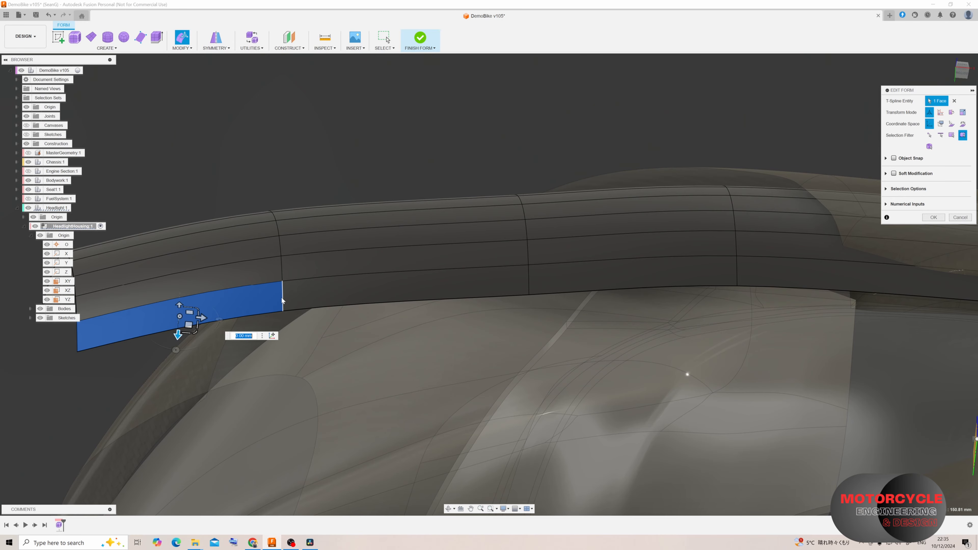
double_click(270, 266)
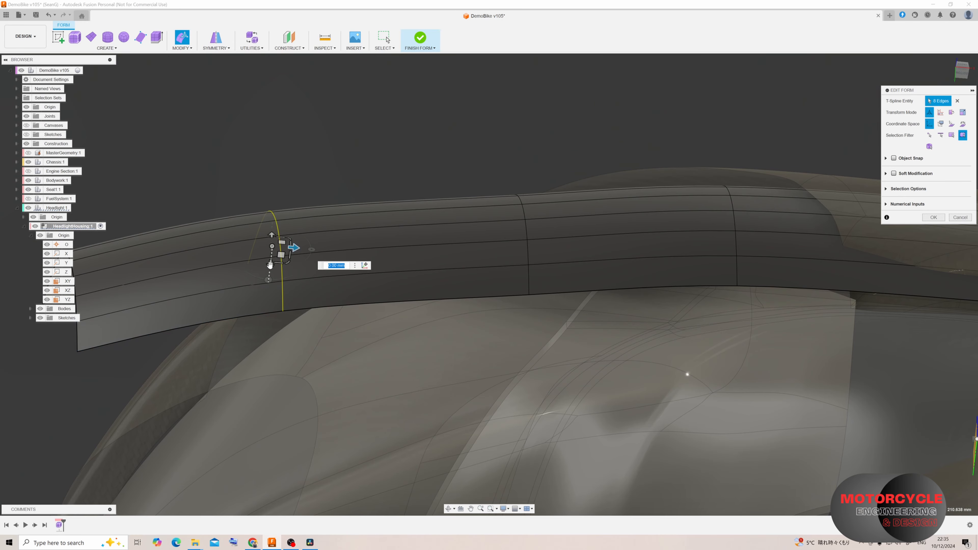
drag(274, 270, 233, 366)
middle_drag(232, 366, 291, 345)
scroll(290, 345, down, 3)
Pull the outermost edge loop of the headlight surface rearward and adjust its position to follow the fairing's side
double_click(201, 313)
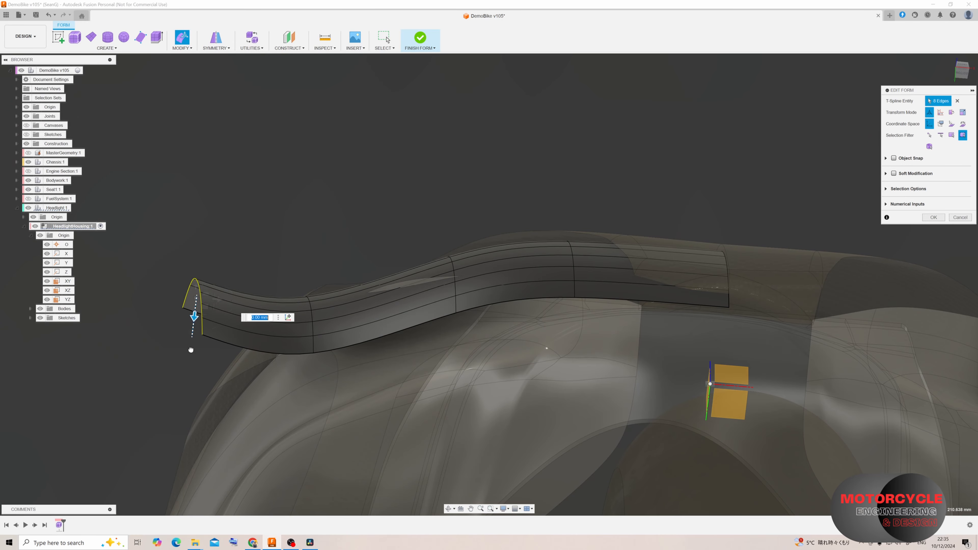
drag(192, 332, 175, 494)
shift+middle_drag(277, 282, 337, 283)
drag(175, 273, 234, 239)
shift+middle_drag(251, 256, 158, 255)
drag(240, 240, 301, 273)
shift+middle_drag(313, 265, 372, 308)
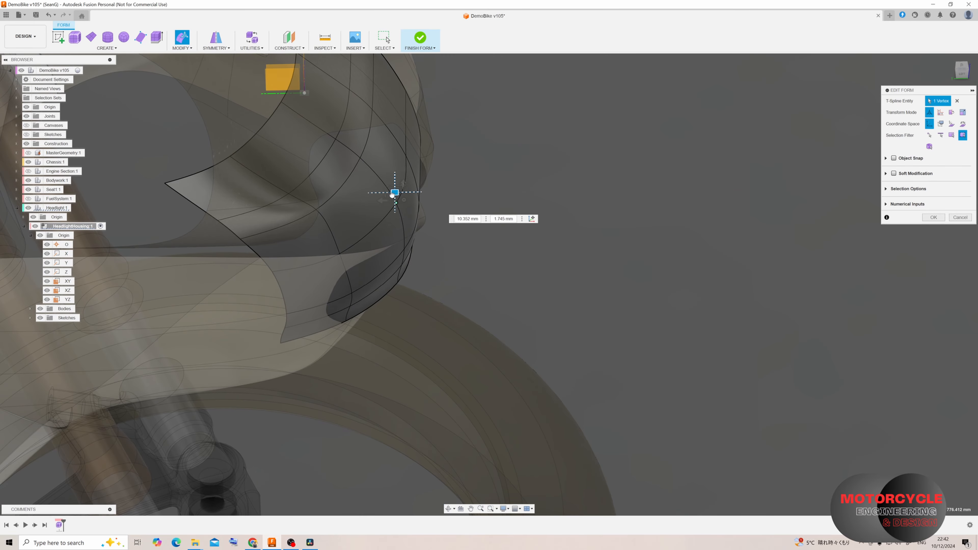
Move one interior vertex of the headlight surface by about 17.1 mm and -0.6 mm, and accept the form edits
drag(392, 195, 383, 197)
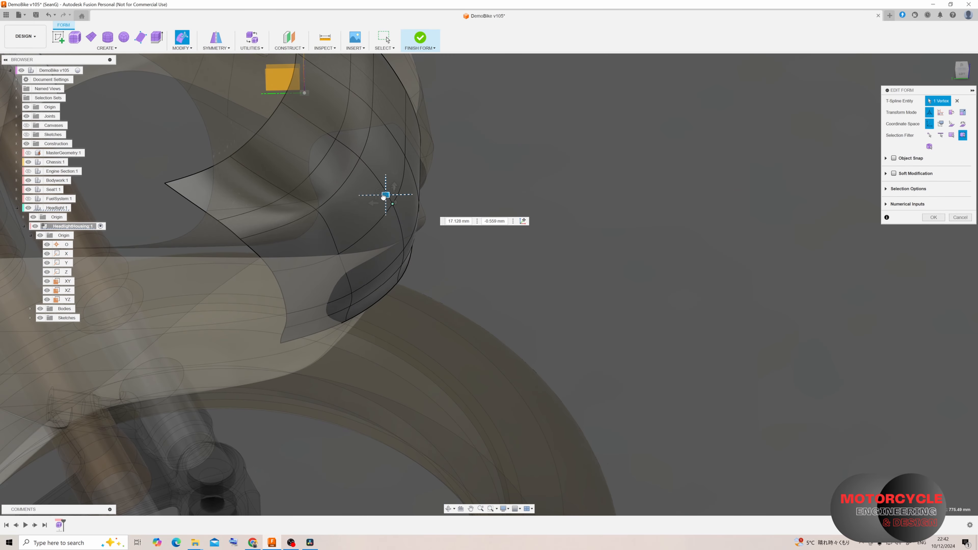
shift+middle_drag(383, 197, 404, 196)
scroll(496, 274, down, 3)
scroll(447, 193, up, 4)
scroll(582, 304, up, 3)
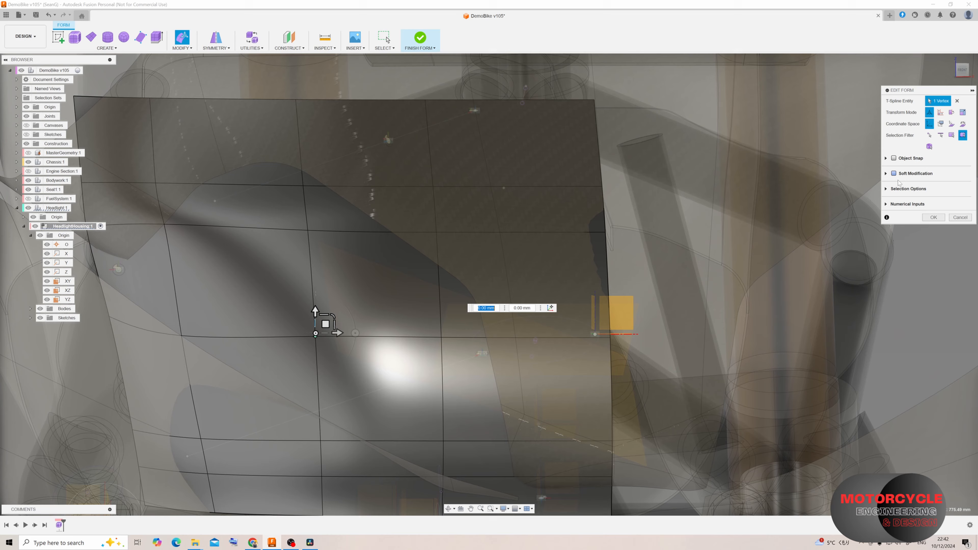
click(933, 218)
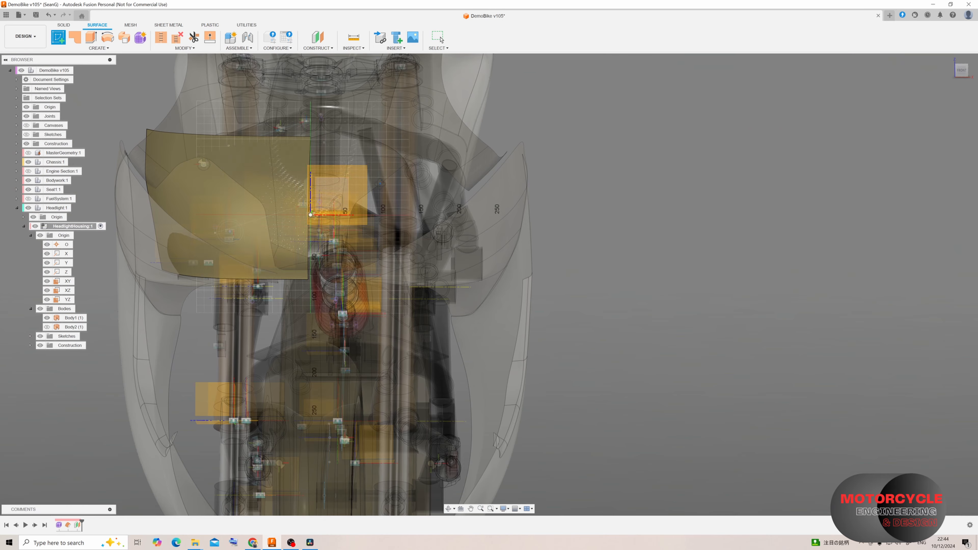
Sketch a closed spline tracing the headlight outline on the construction plane ahead of the headlight surface, and finish the sketch
shift+middle_drag(354, 191, 428, 190)
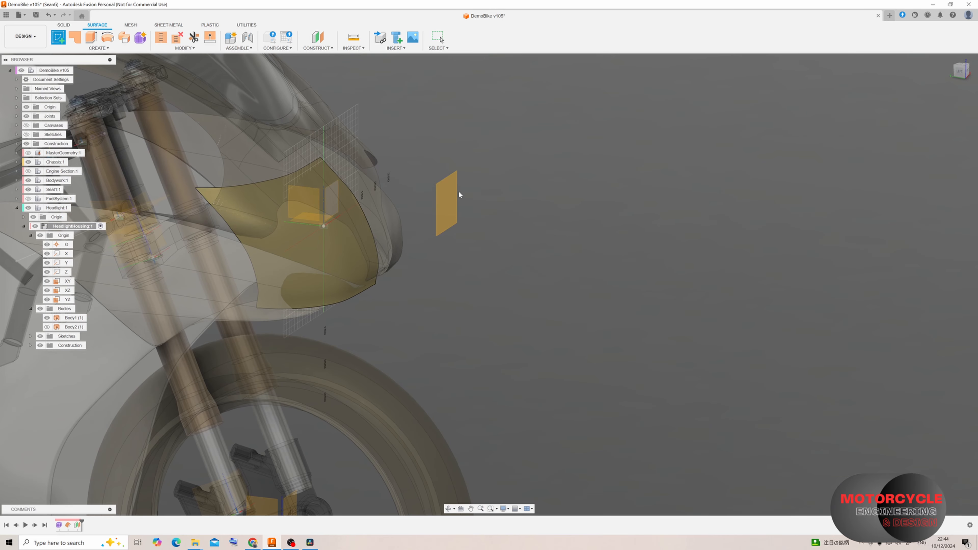
click(452, 190)
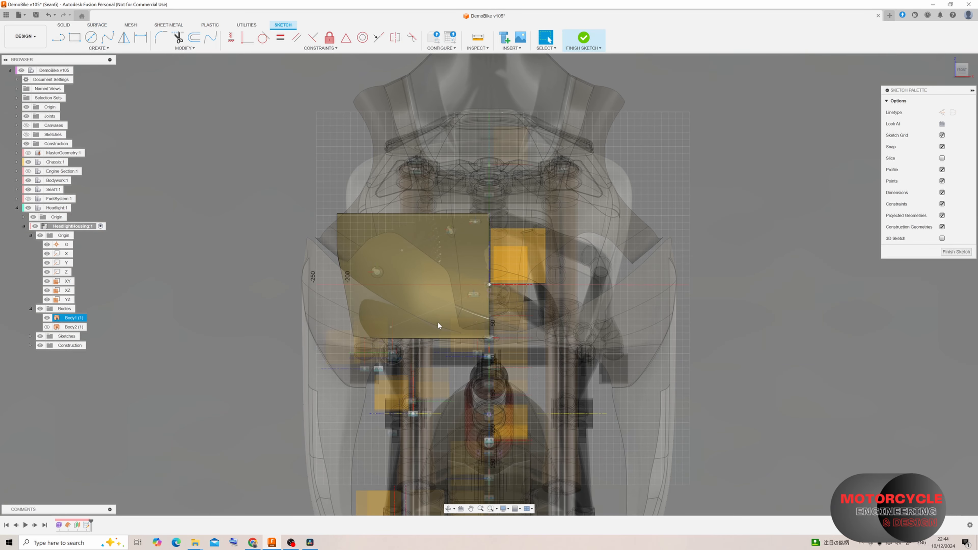
mouse_move(500, 296)
shift+middle_down()
mouse_move(589, 292)
mouse_move(474, 288)
shift+middle_up()
click(961, 72)
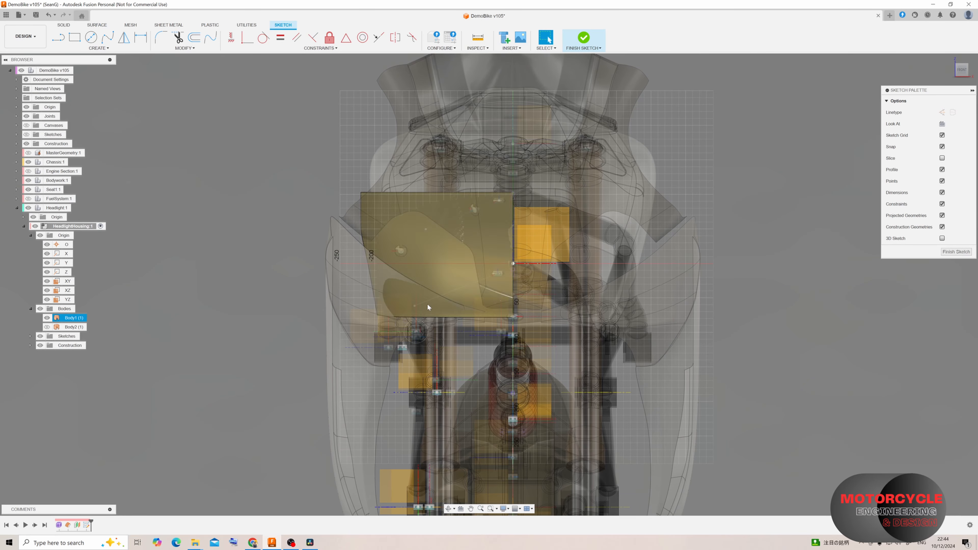
scroll(408, 300, up, 3)
scroll(404, 218, up, 3)
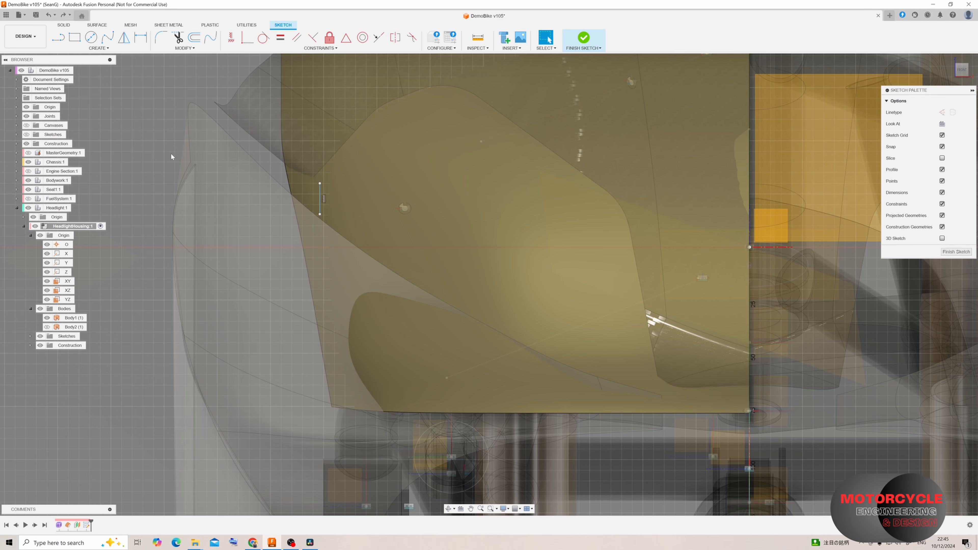
click(96, 48)
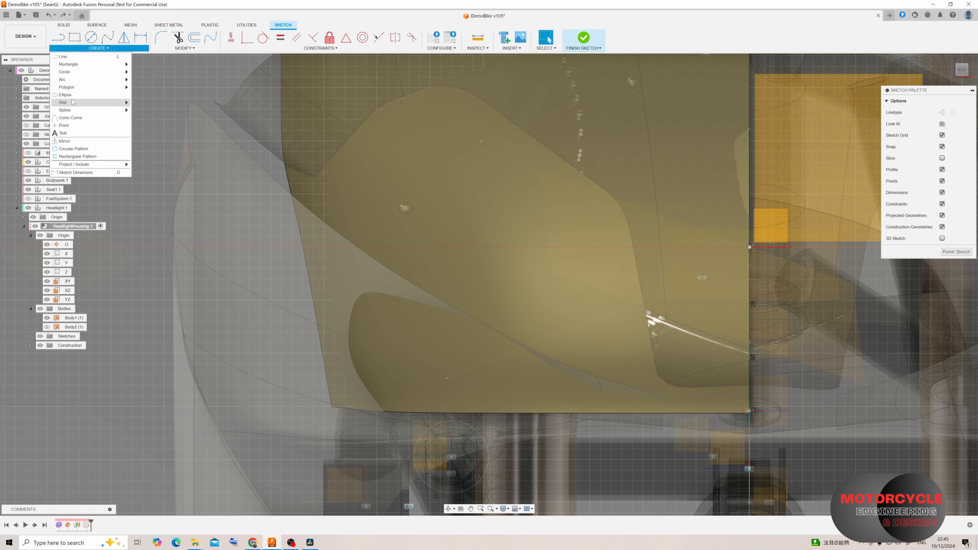
click(153, 110)
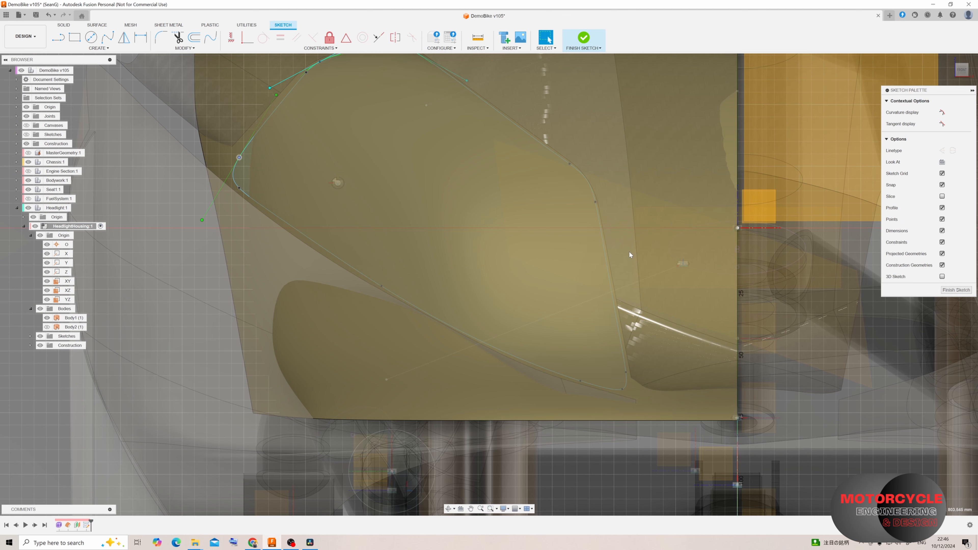
click(950, 291)
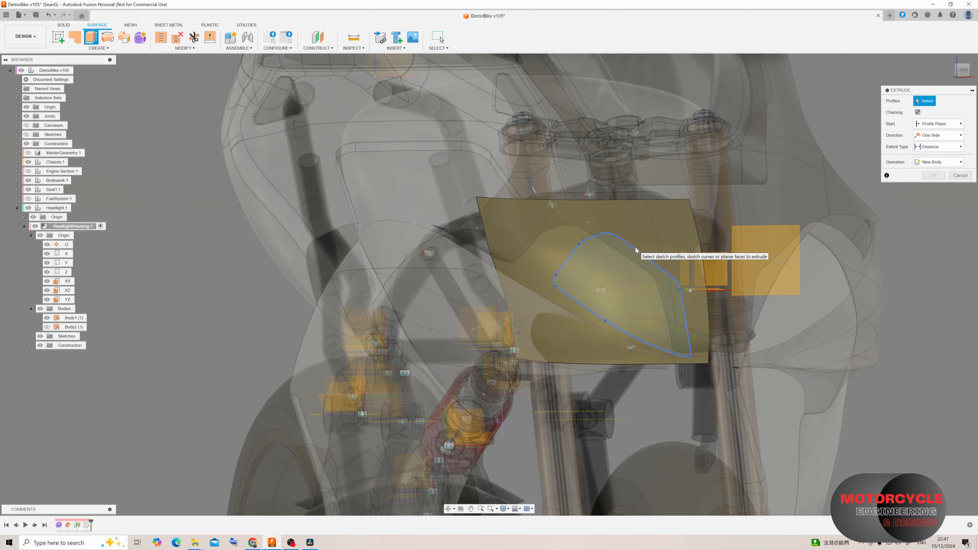
Extrude the closed spline as a surface rearward through the headlight surface, as a new body
click(635, 247)
shift+middle_drag(635, 247, 633, 249)
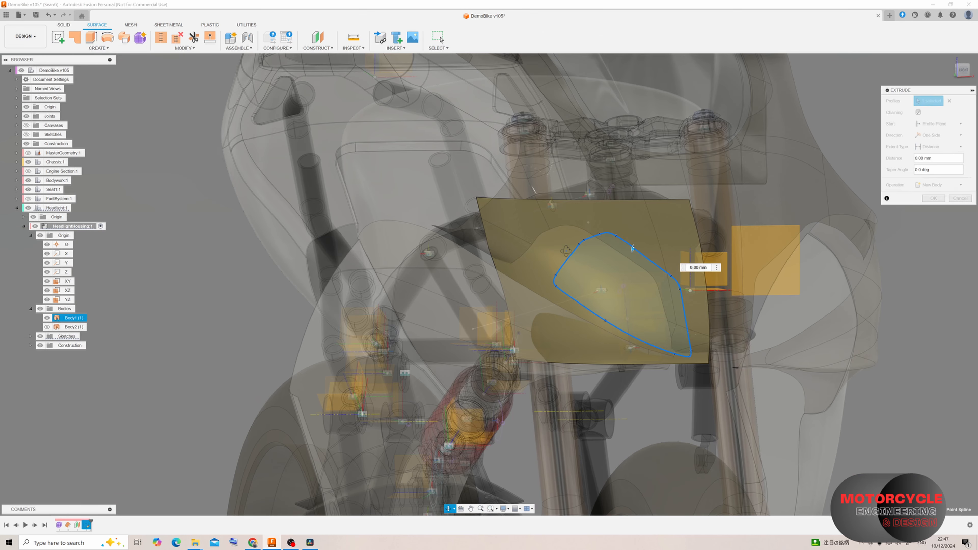
shift+middle_drag(566, 251, 610, 249)
drag(675, 240, 545, 243)
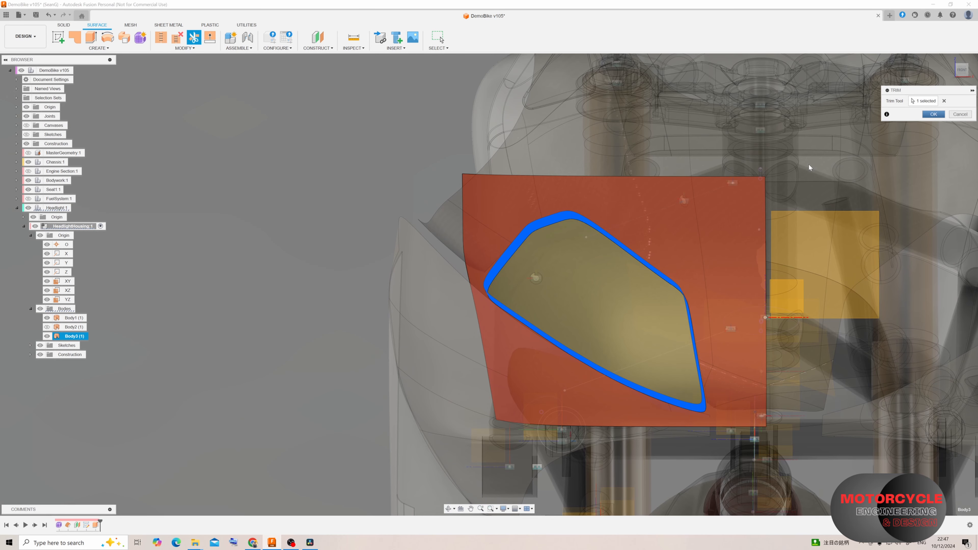
Accept the trim outside the headlight outline, and trim off the extruded wall ahead of the headlight surface, using that surface as the tool
shift+middle_drag(465, 194, 528, 225)
click(198, 41)
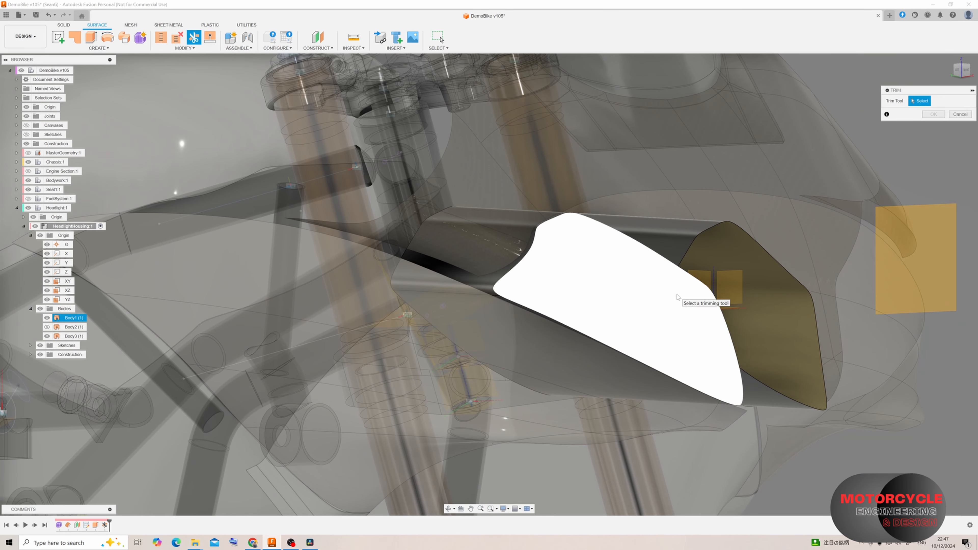
click(640, 250)
click(690, 236)
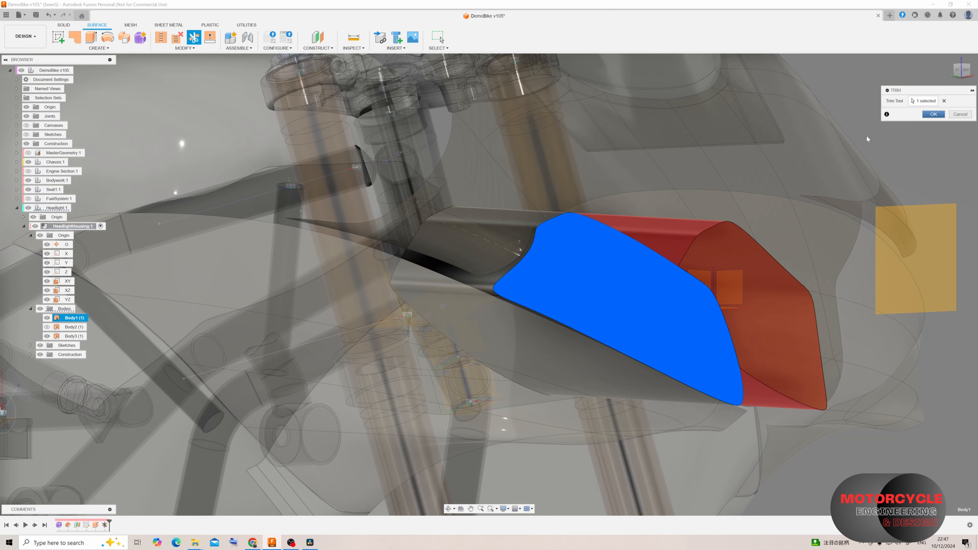
key(Return)
Offset the extruded wall surface outward by 5 mm as a new body
mouse_move(572, 263)
shift+middle_down()
mouse_move(665, 273)
mouse_move(544, 260)
mouse_move(562, 266)
shift+middle_up()
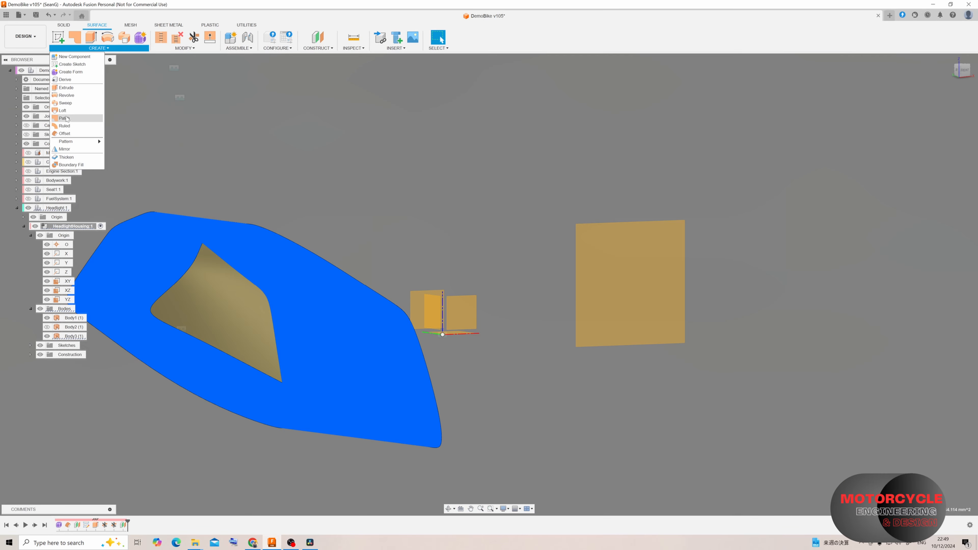
click(64, 133)
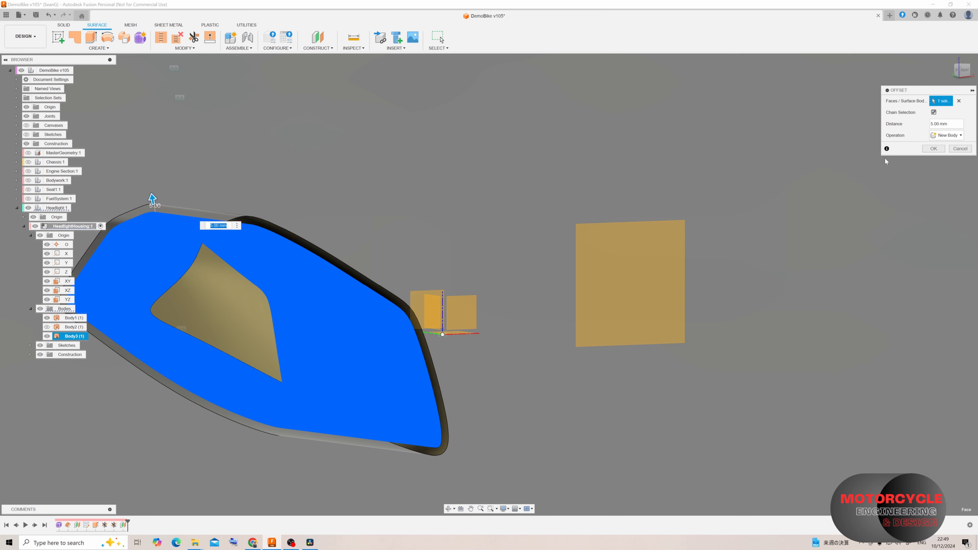
click(934, 149)
Offset the headlight's front lens surface by 3 mm as a new body
click(271, 292)
shift+middle_drag(271, 292, 308, 269)
click(99, 48)
click(64, 133)
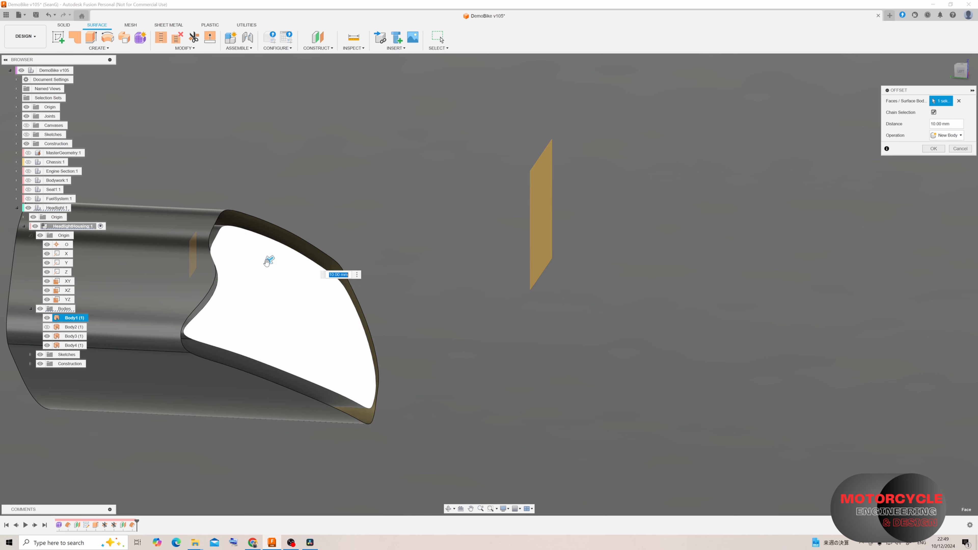
drag(270, 262, 276, 261)
text(3)
key(Return)
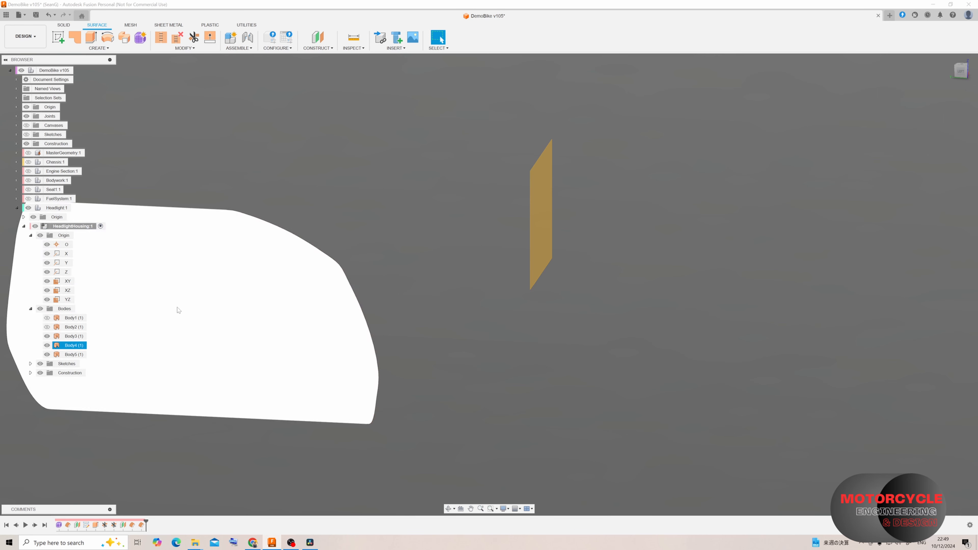
Extend the offset front surface's tangent-chained edge by 40 mm with the Natural type
click(252, 240)
scroll(252, 237, up, 1)
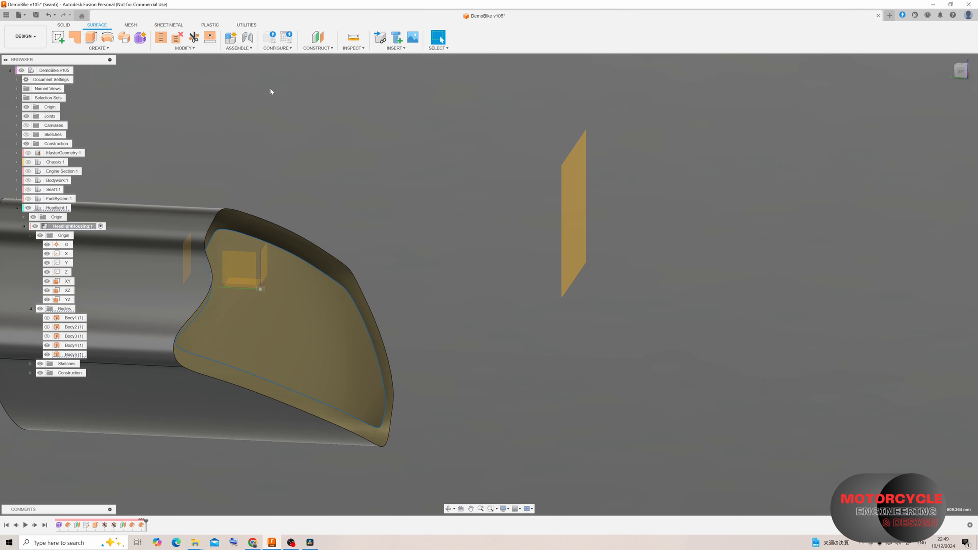
click(210, 38)
click(225, 218)
drag(225, 216, 217, 188)
shift+middle_drag(244, 177, 190, 180)
drag(237, 177, 251, 196)
middle_drag(250, 201, 284, 211)
scroll(283, 212, down, 2)
drag(274, 194, 288, 182)
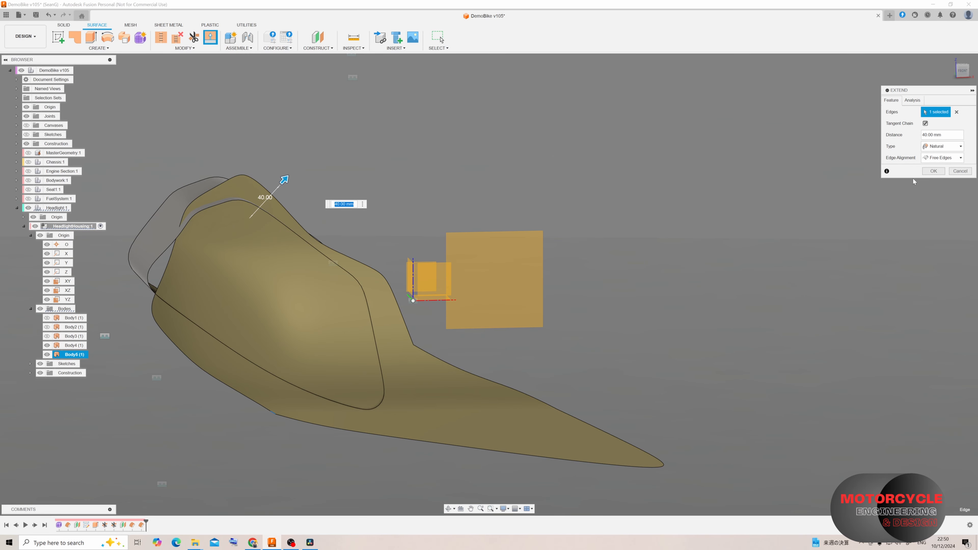
key(Return)
Extend the offset front surface's outer side edge by 35 mm and then its new edge by 45 mm, without tangent chaining
click(210, 38)
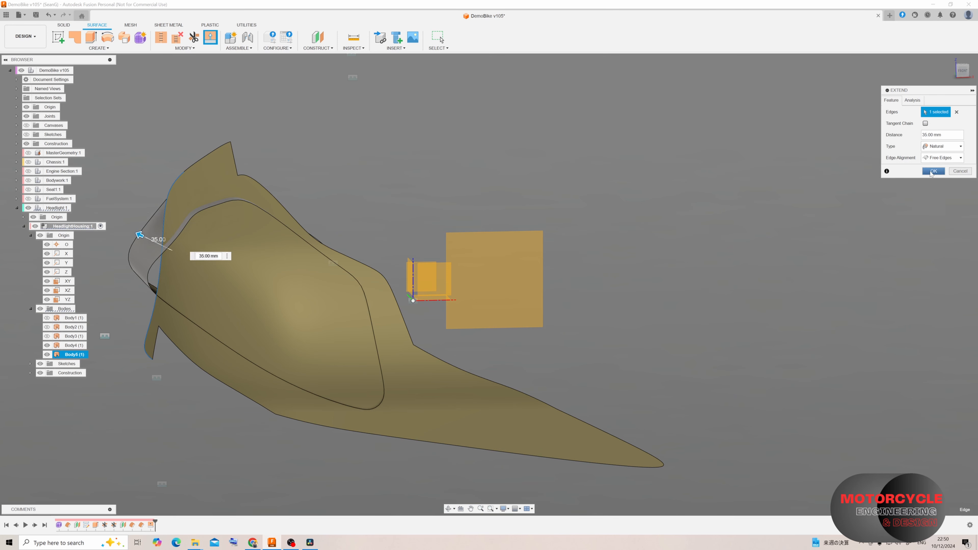
click(933, 171)
key(Return)
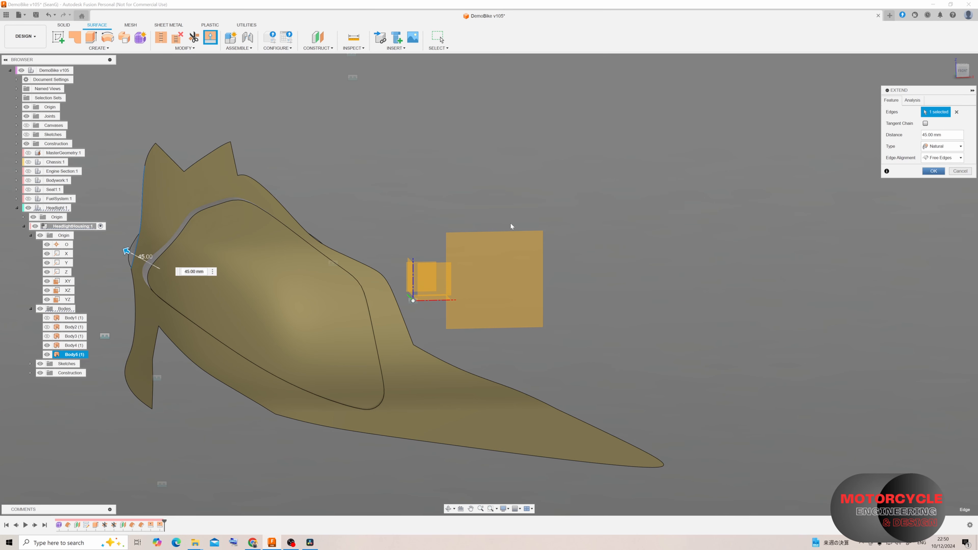
key(Return)
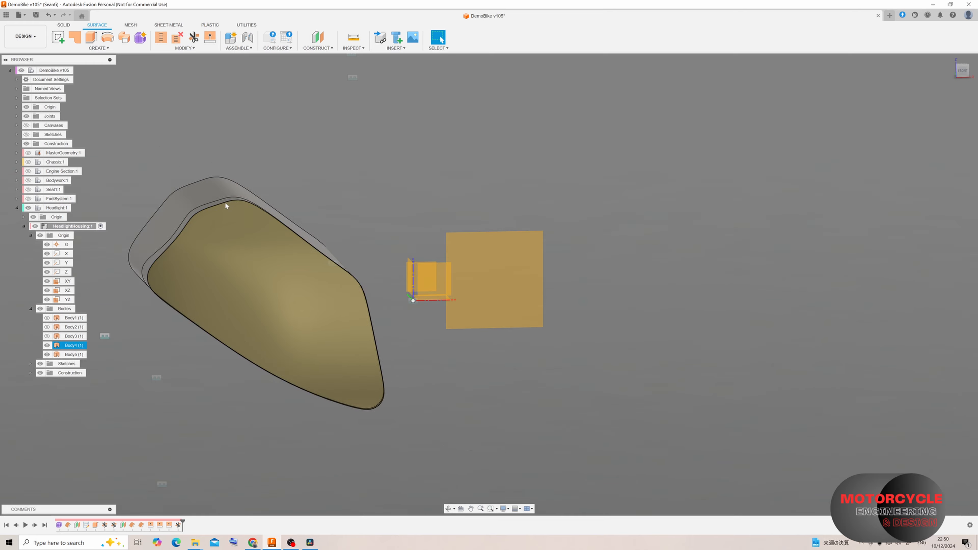
Trim the outer offset wall ahead of the front surface so it ends at that surface
scroll(226, 204, up, 3)
shift+middle_drag(226, 204, 356, 185)
click(164, 237)
click(193, 38)
key(Return)
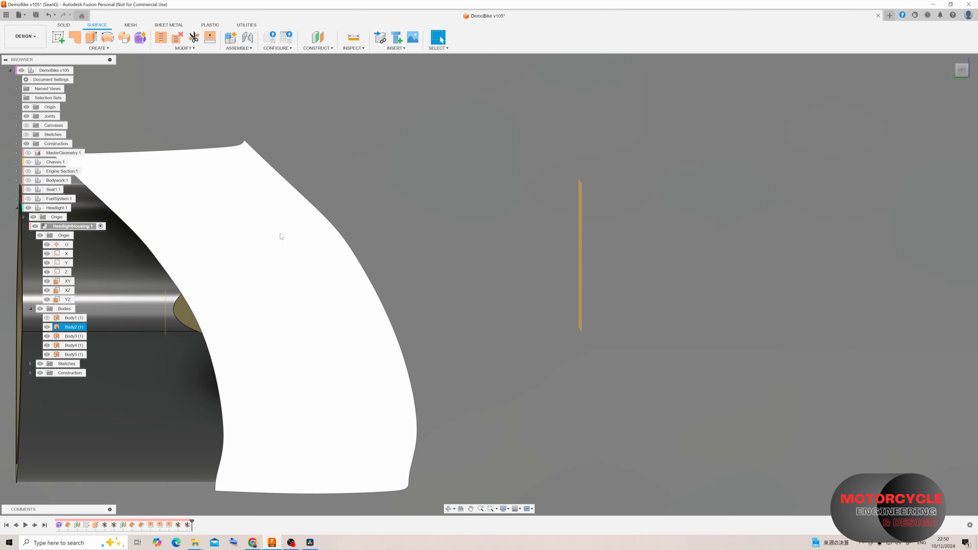
Show the Bodywork component and examine how the headlight housing surfaces sit against the fairing
shift+middle_drag(280, 236, 212, 270)
scroll(210, 271, down, 1)
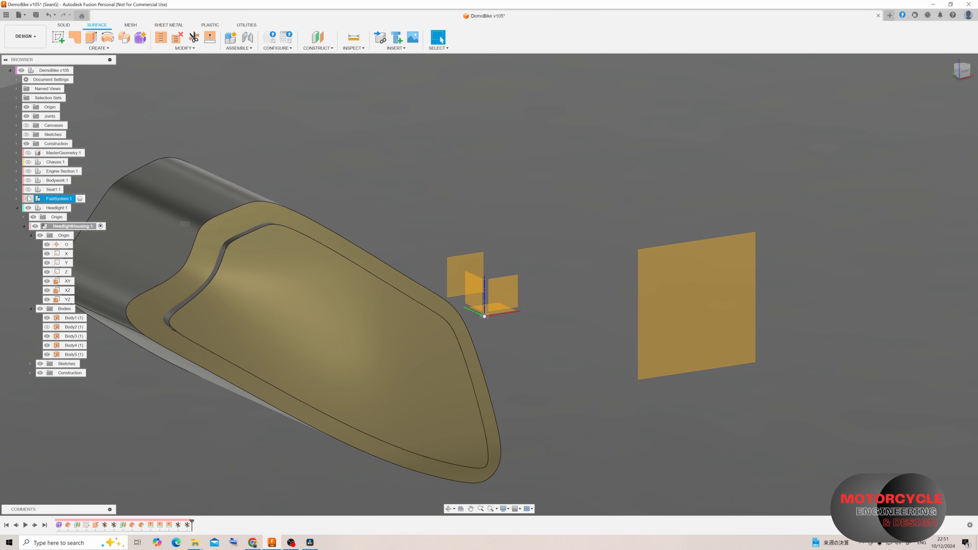
click(29, 181)
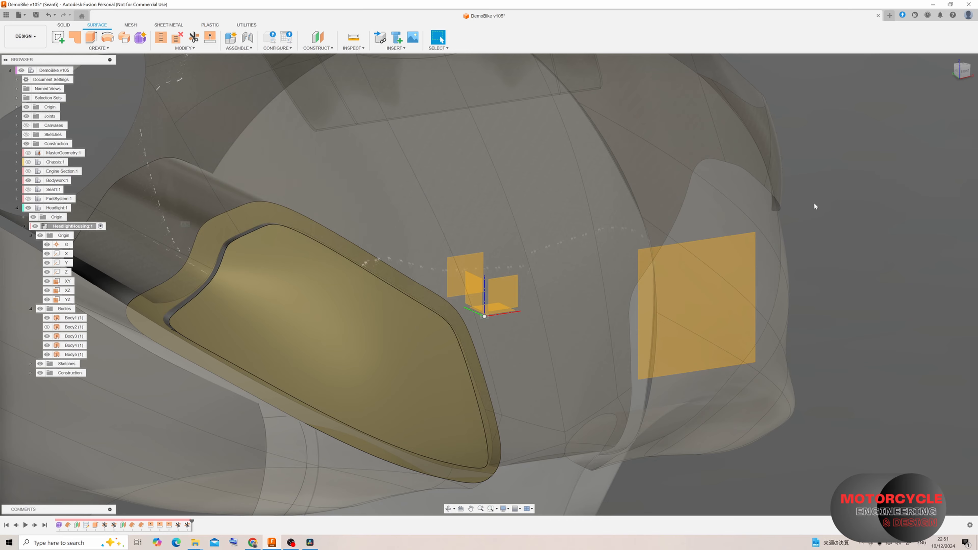
shift+middle_drag(814, 208, 157, 283)
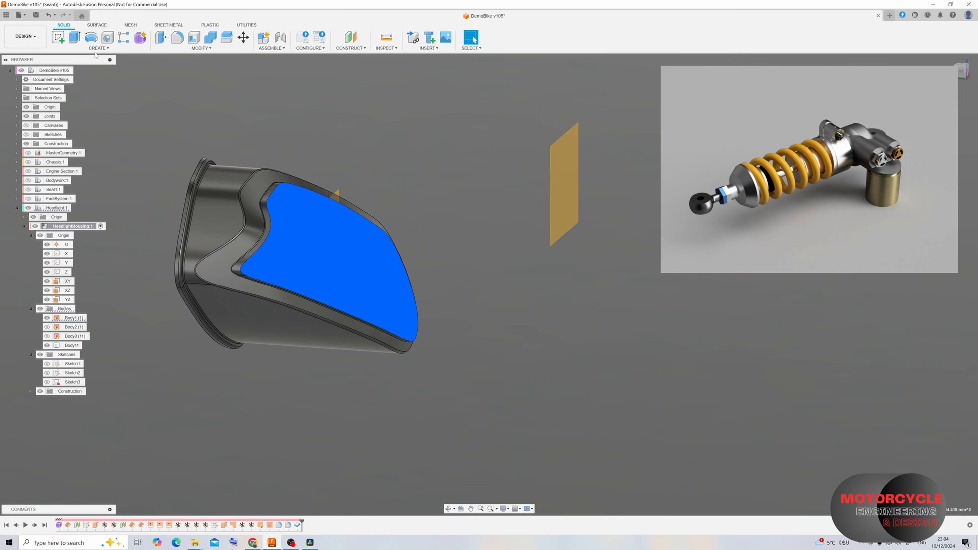
Thicken the headlight's front lens surface by -1.5 mm on one side as a new body
click(98, 49)
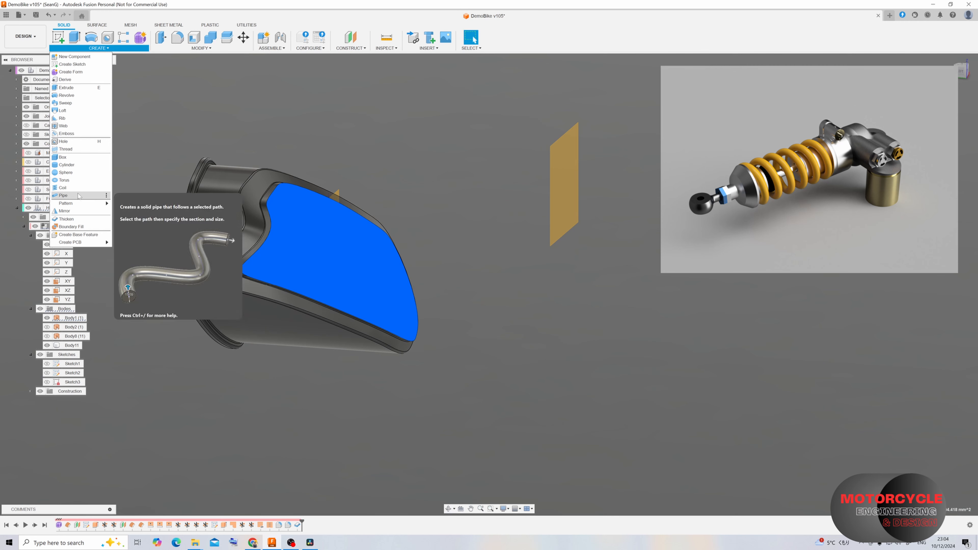
click(66, 219)
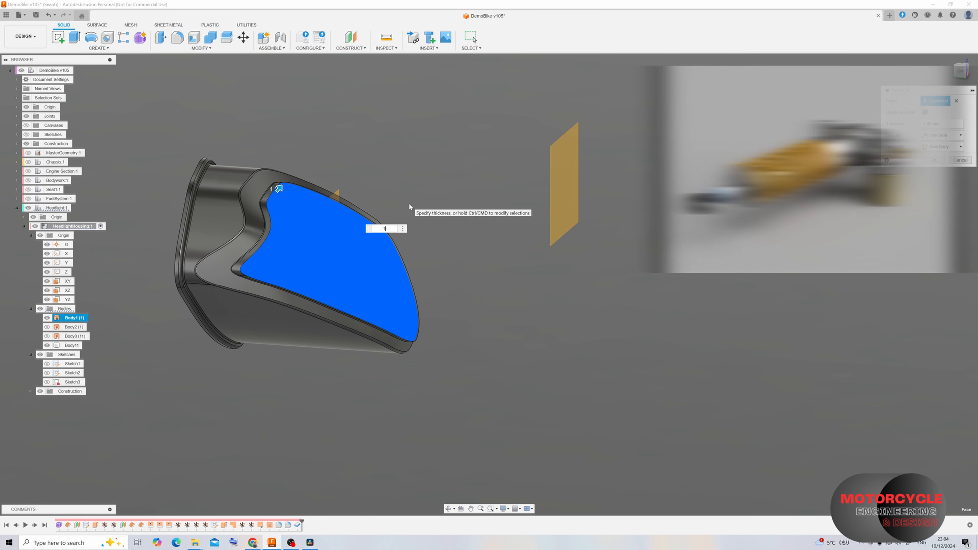
text(1)
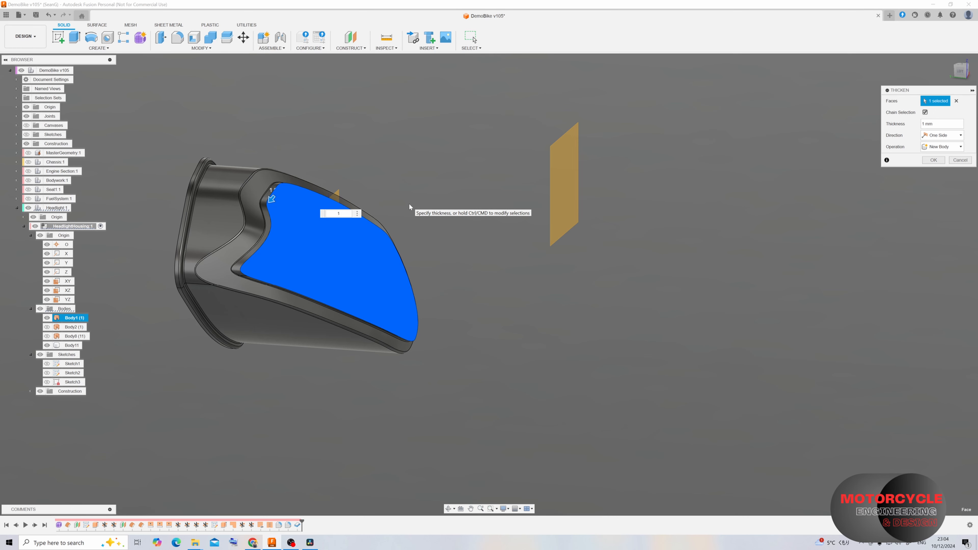
text(-)
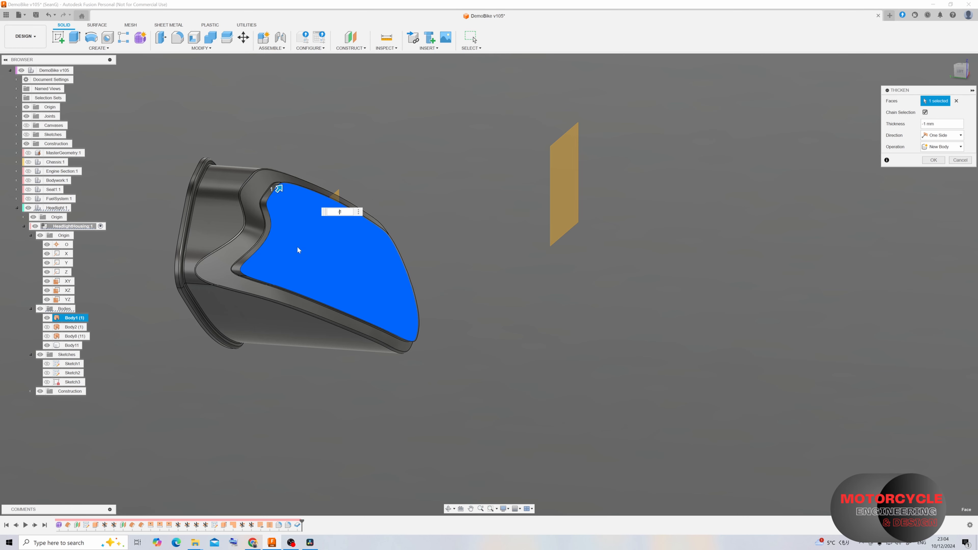
scroll(297, 246, up, 10)
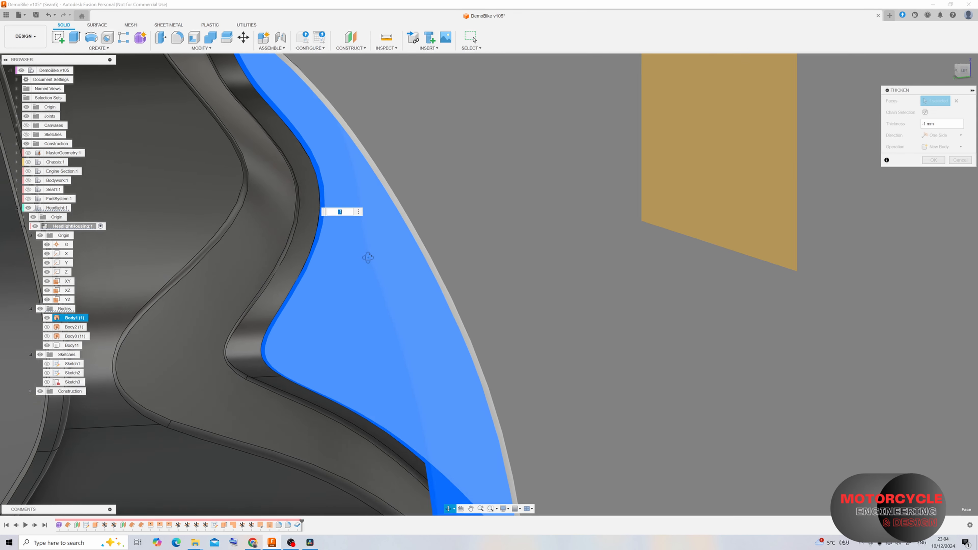
mouse_move(368, 258)
shift+middle_down()
mouse_move(350, 254)
mouse_move(354, 246)
shift+middle_up()
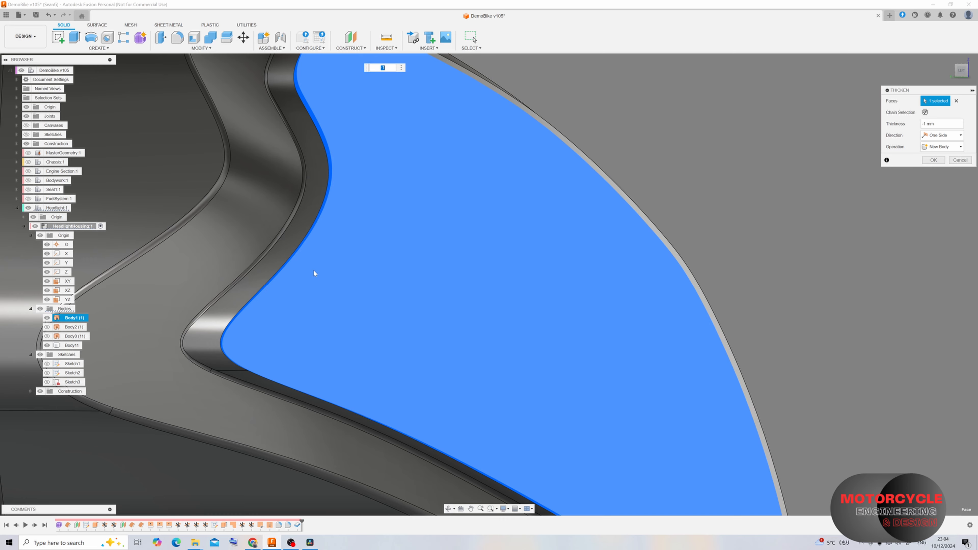
scroll(313, 270, down, 5)
scroll(352, 219, up, 2)
text(-1.5)
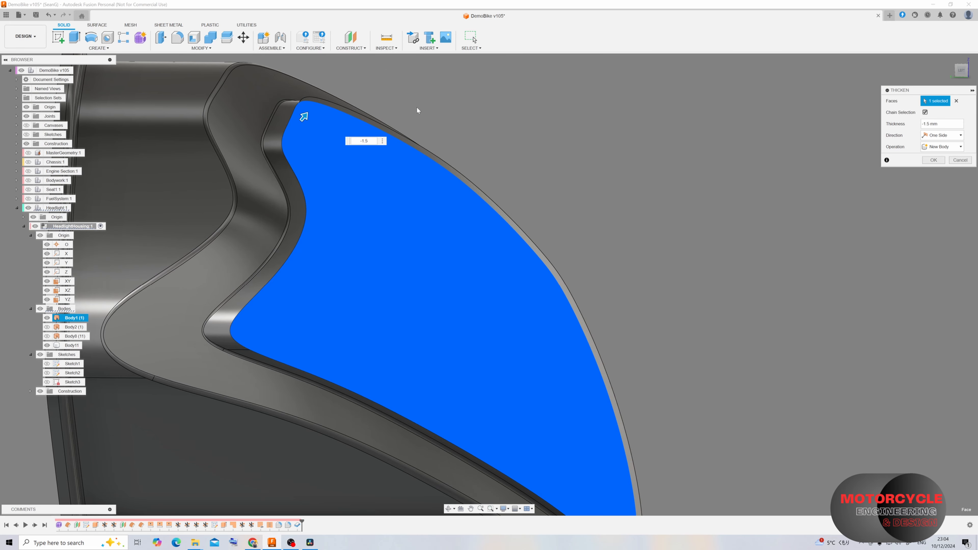
key(Return)
Create a new component from the thickened lens body
shift+middle_drag(368, 131, 308, 157)
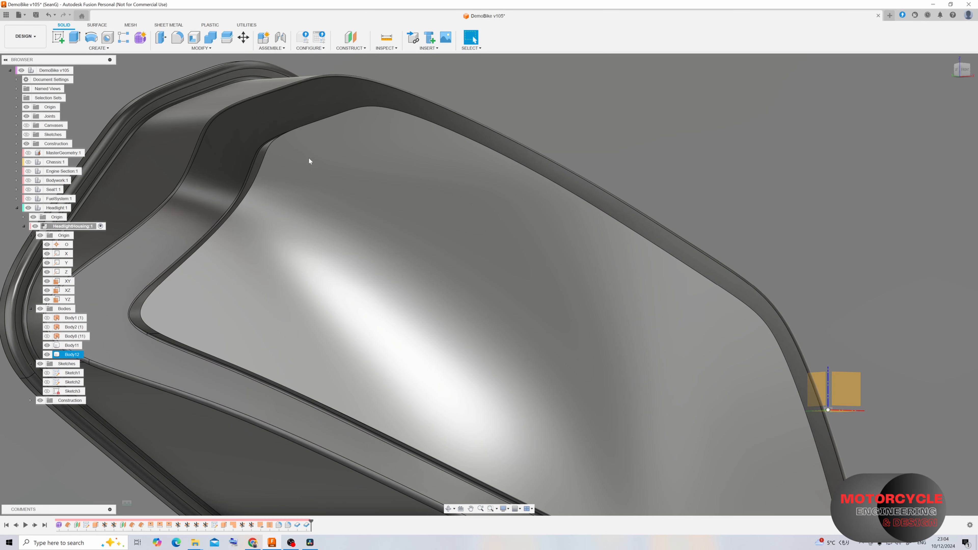
scroll(138, 331, down, 2)
scroll(140, 333, down, 2)
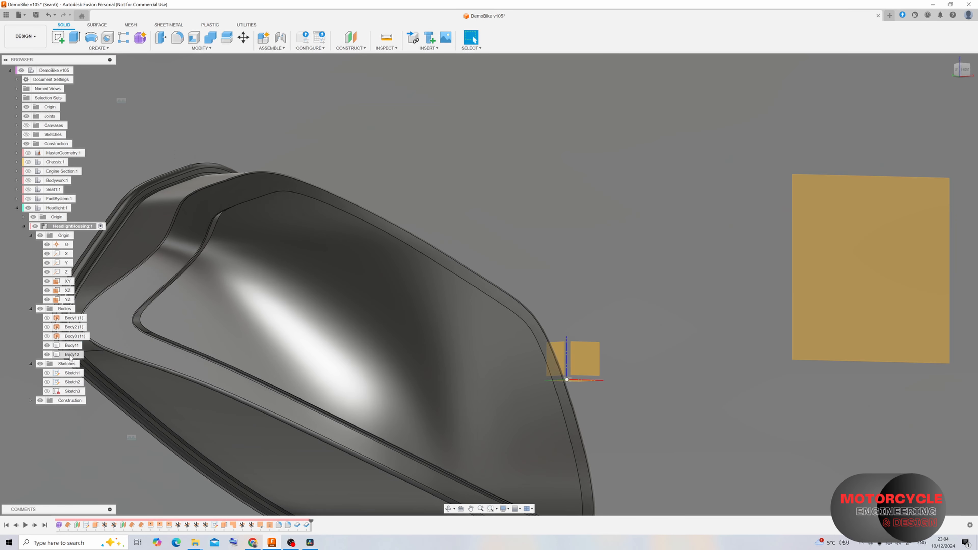
right_click(72, 355)
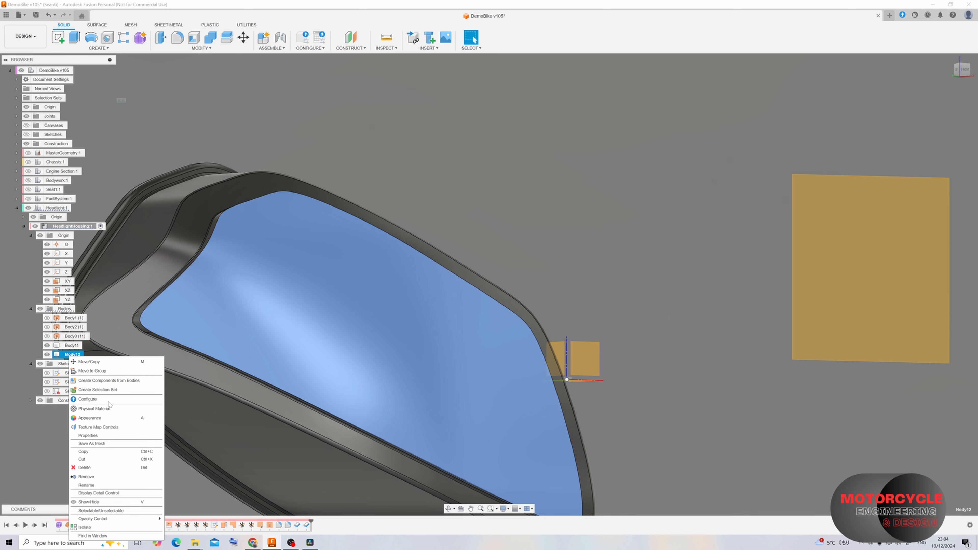
click(114, 382)
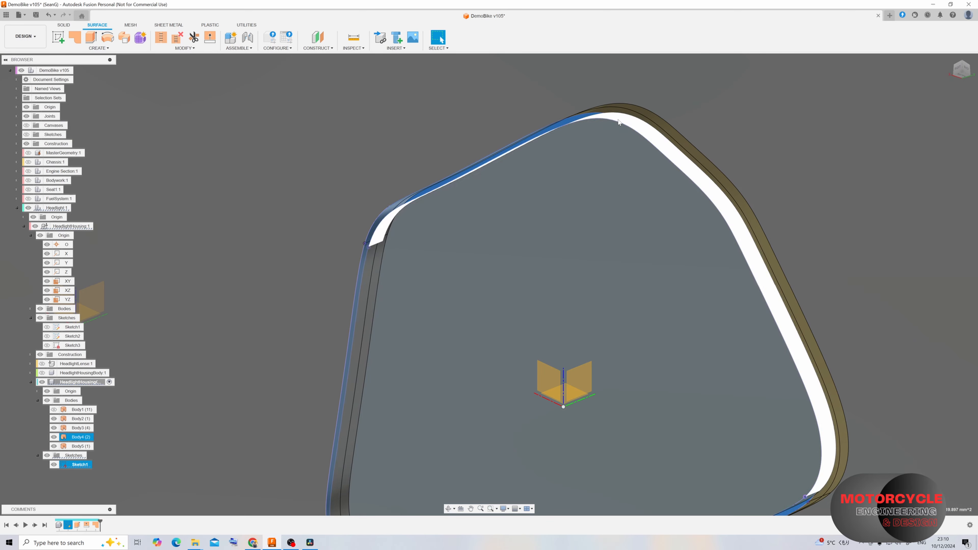
Create an offset construction plane from the flat sketch profile, placed at the vertex on the cover rim's edge
click(318, 48)
click(325, 58)
shift+middle_drag(455, 232, 450, 360)
click(443, 365)
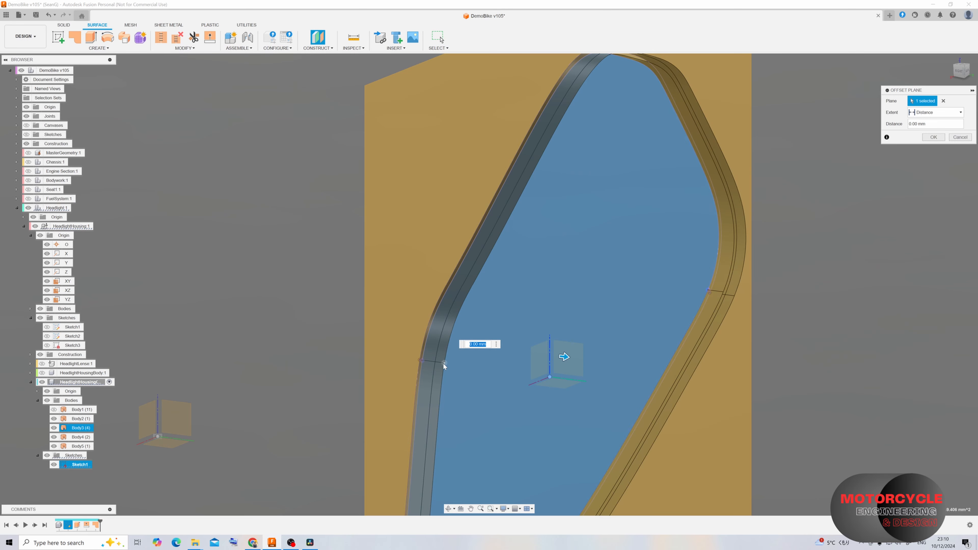
click(444, 364)
click(933, 137)
click(74, 37)
click(535, 225)
scroll(537, 226, down, 3)
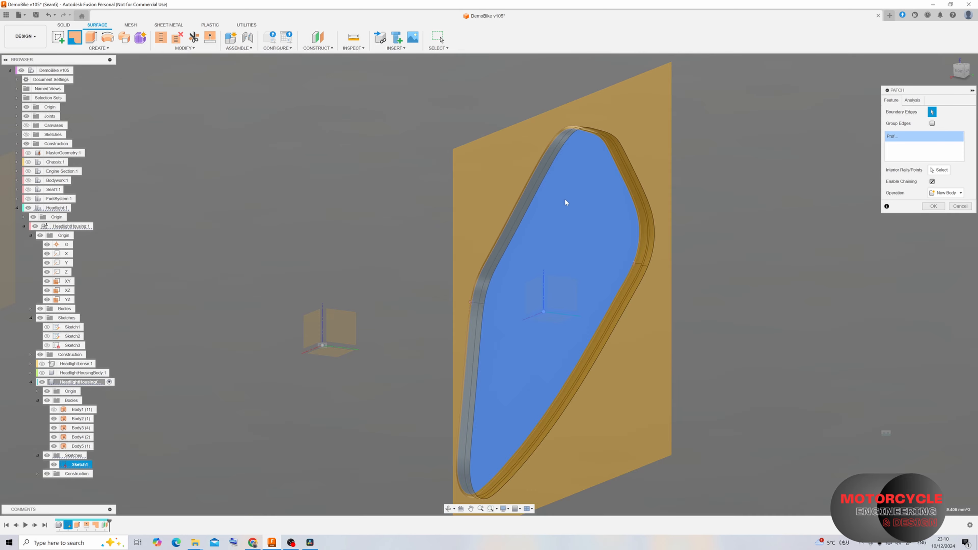
shift+middle_drag(564, 200, 581, 183)
click(612, 156)
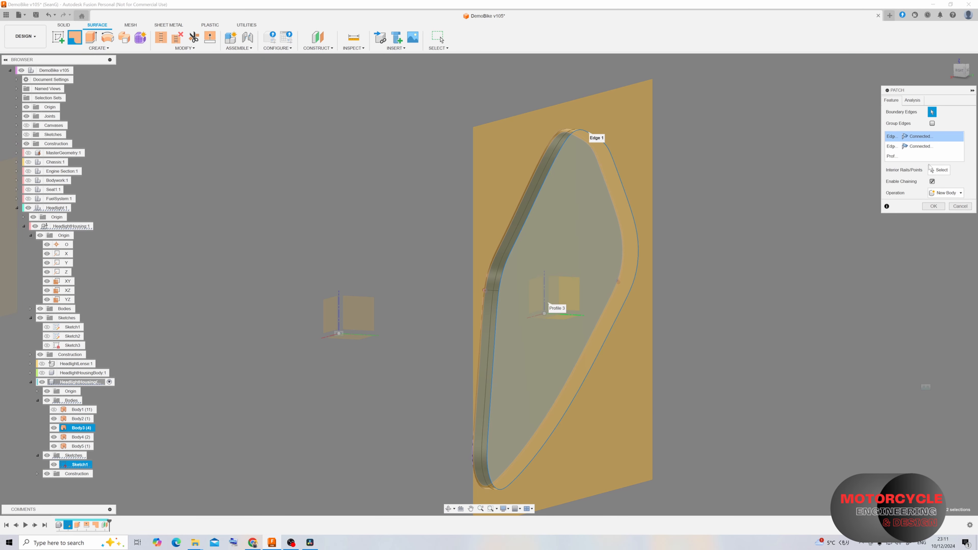
click(961, 206)
Patch the connected edge loop of the headlight cover's rim as a new surface body
click(75, 37)
click(591, 132)
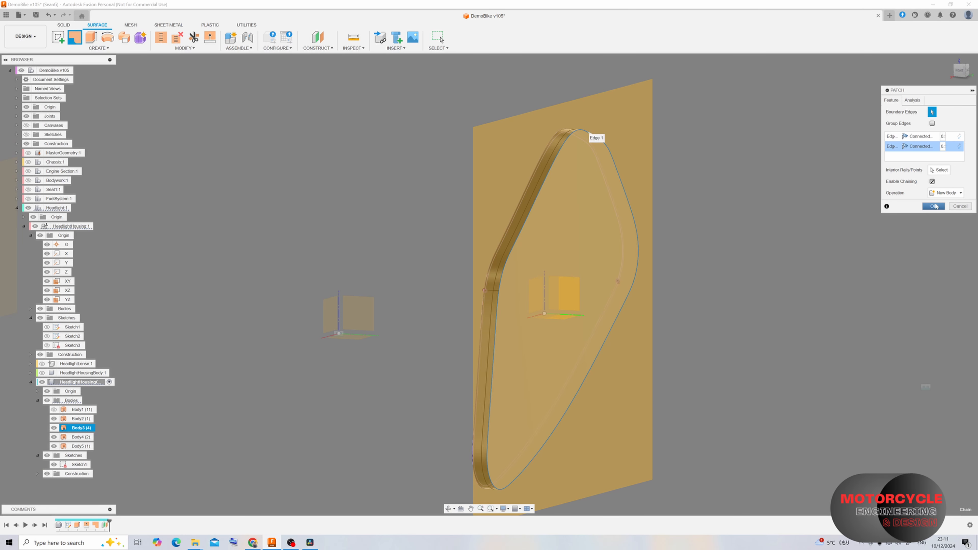
click(935, 206)
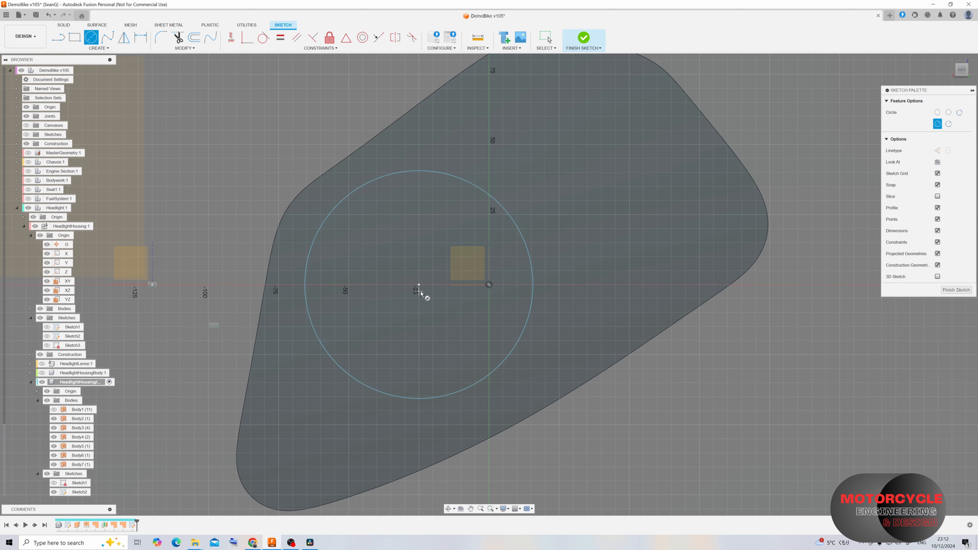
Move the circle's centre to about 20 mm from the sketch origin along the horizontal axis and start dimensioning the circle
key(Escape)
drag(419, 285, 432, 285)
key(d)
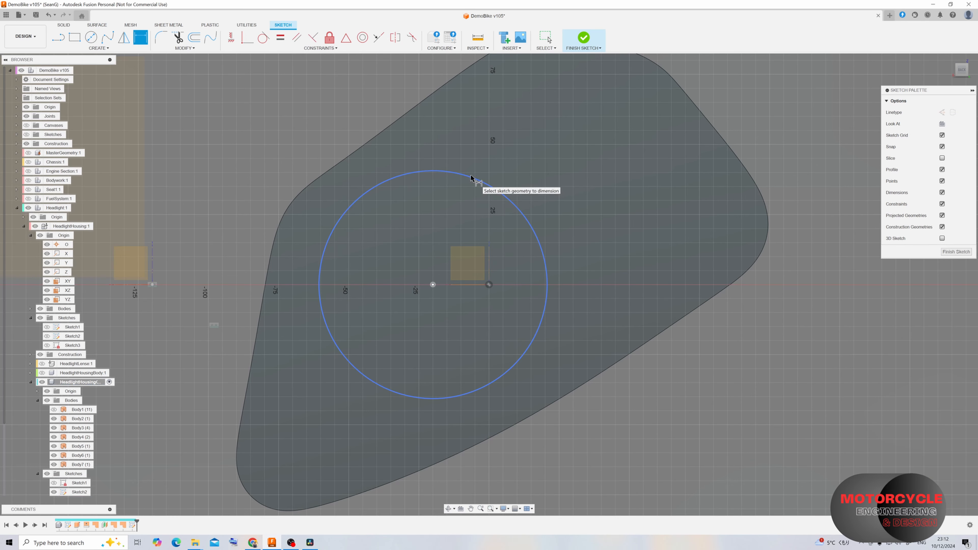
Extrude the circle 20 mm to one side from its profile plane as a new surface body
key(e)
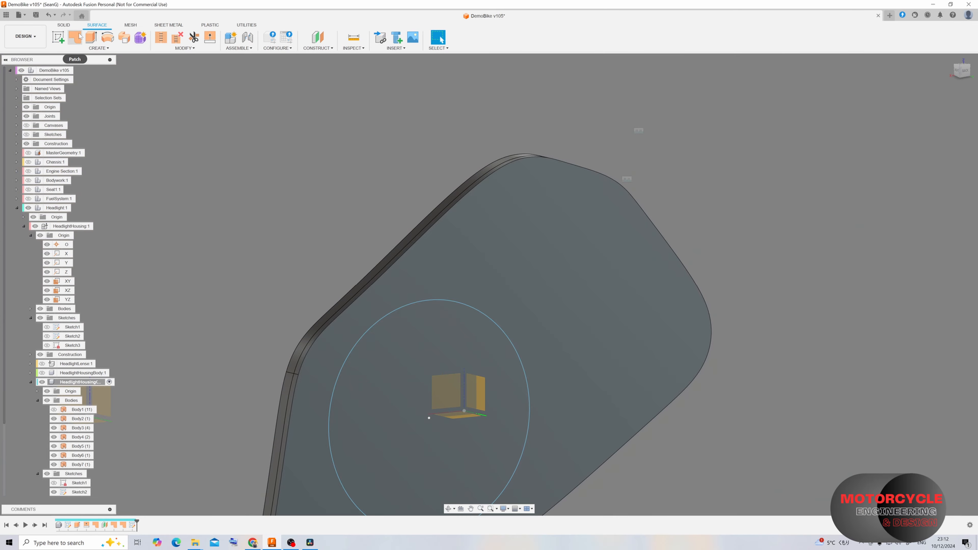
drag(426, 304, 460, 307)
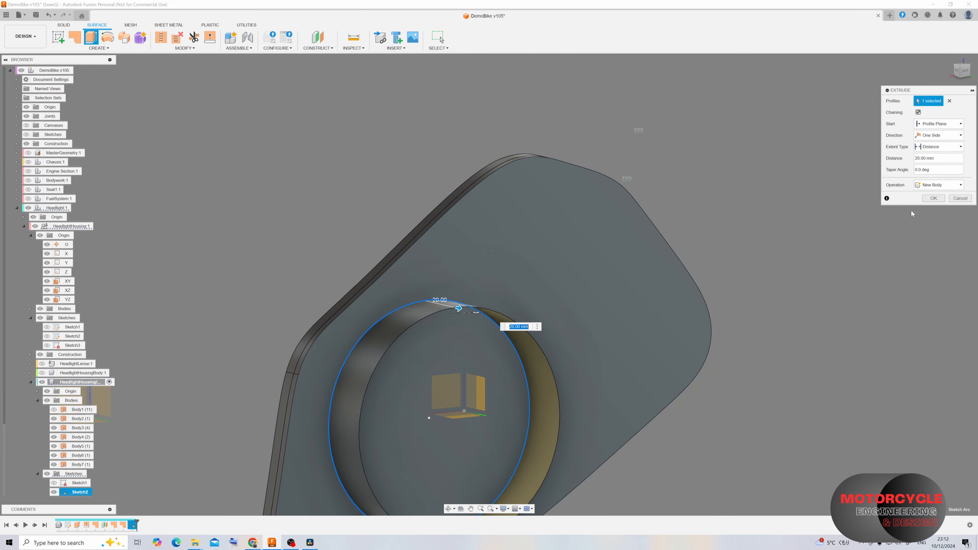
click(940, 198)
Offset the extruded circular wall of the headlight cover to form a second wall
click(81, 455)
shift+middle_drag(408, 227, 433, 231)
click(81, 474)
click(433, 231)
click(108, 49)
click(64, 133)
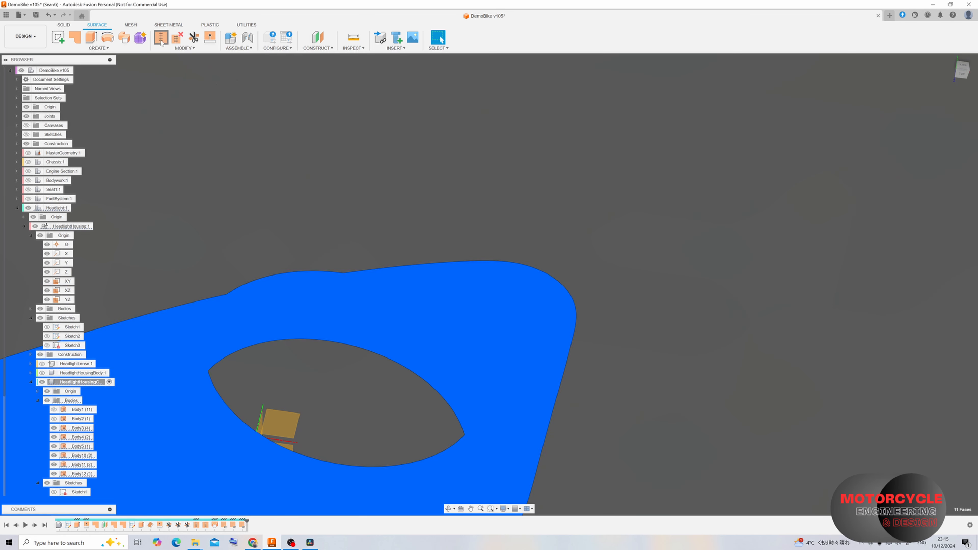
Stitch the cover's six surface bodies into one new body with a 0.10 mm tolerance
click(161, 40)
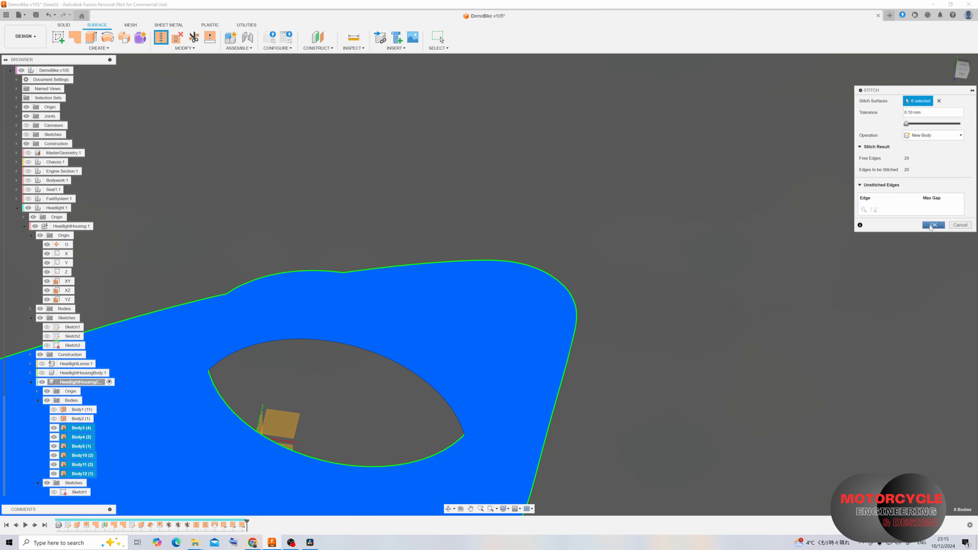
key(Return)
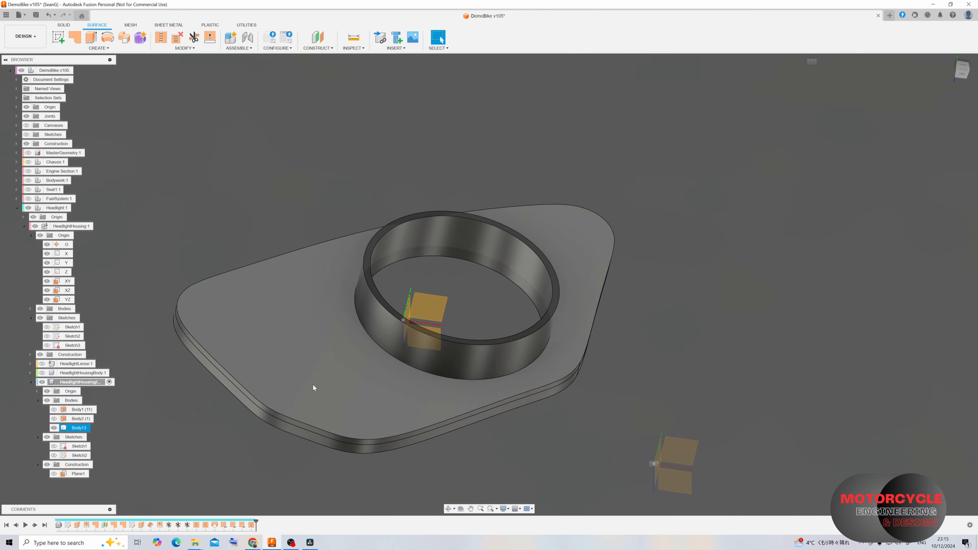
click(79, 428)
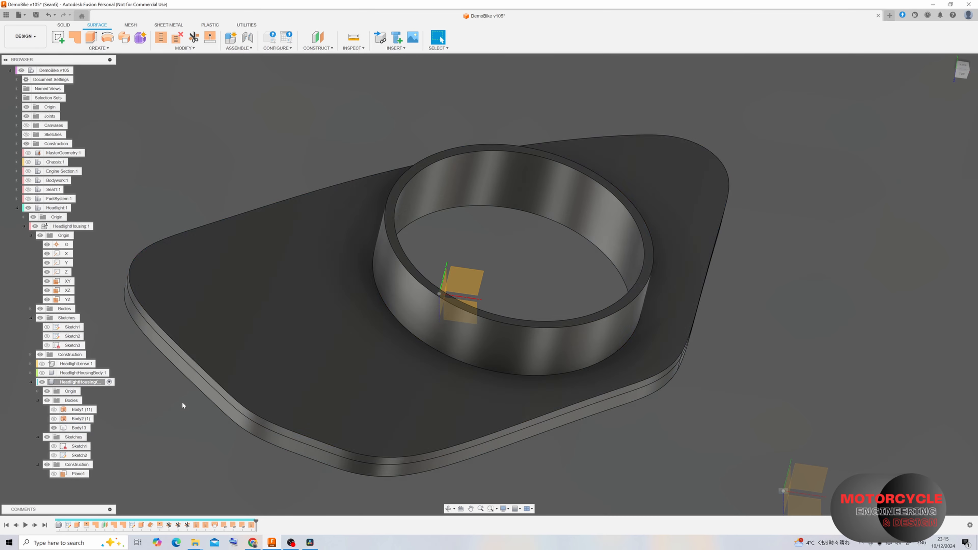
Return from the housing cover through its parent component and activate the Headlight component
shift+middle_drag(182, 402, 307, 395)
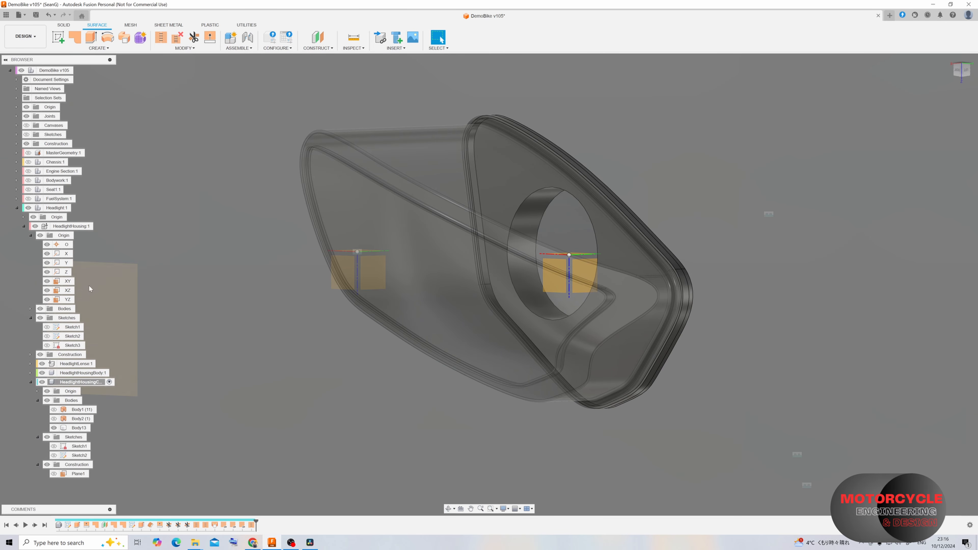
click(99, 226)
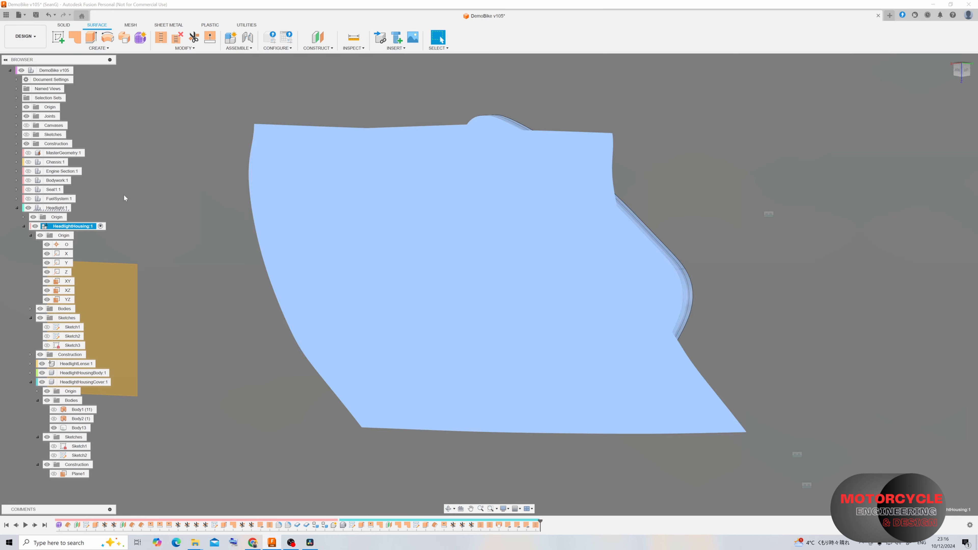
click(76, 208)
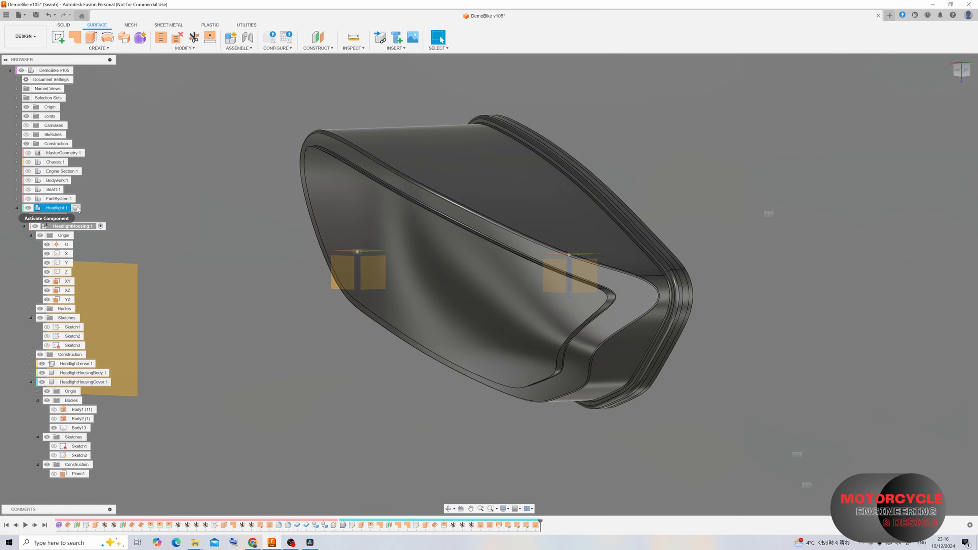
mouse_move(324, 215)
shift+middle_down()
mouse_move(347, 231)
mouse_move(370, 216)
mouse_move(324, 219)
mouse_move(322, 196)
shift+middle_up()
scroll(82, 181, down, 1)
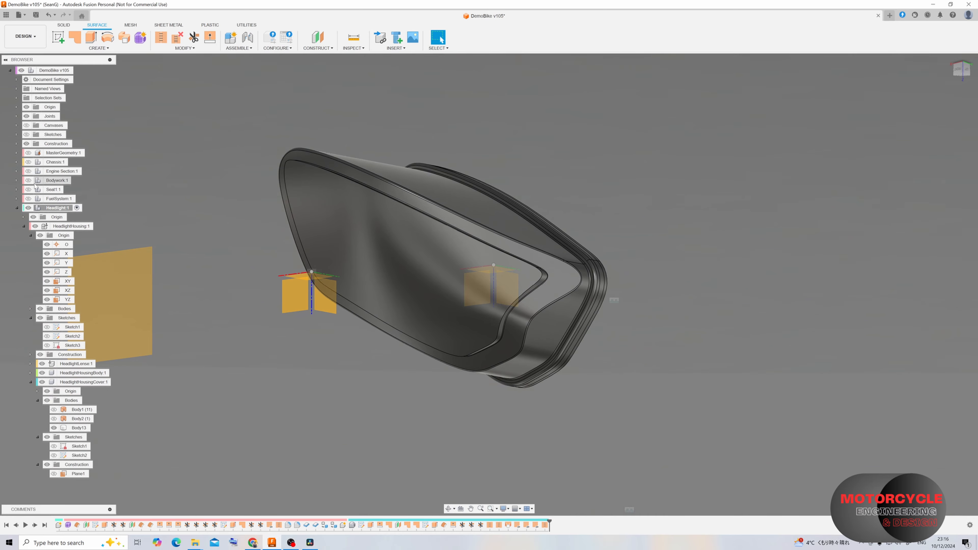
Show the Bodywork component and examine how the finished headlight assembly sits in the fairing
click(28, 180)
scroll(234, 160, down, 3)
shift+middle_drag(234, 160, 392, 195)
scroll(381, 272, down, 3)
shift+middle_drag(429, 203, 446, 185)
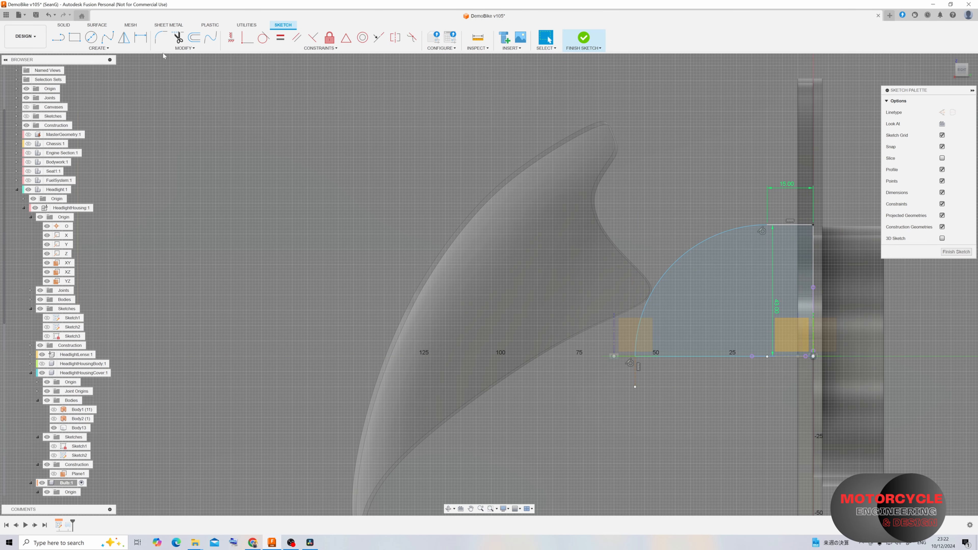
Dimension the bulb profile's arc radius and straight section length, and finish the sketch
click(705, 240)
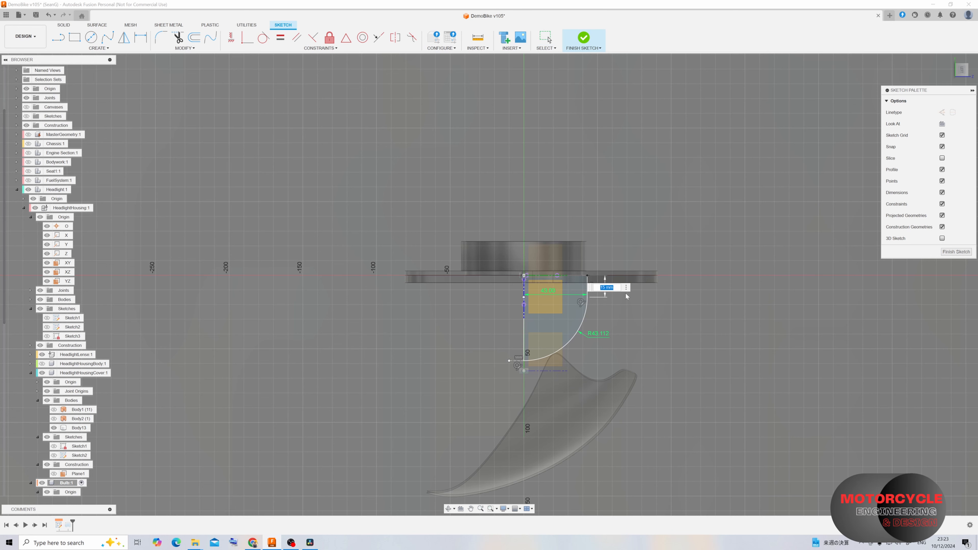
key(Return)
click(960, 253)
Show the HeadlightHousingBody component and examine how the bulb fits inside the headlight
scroll(600, 305, down, 3)
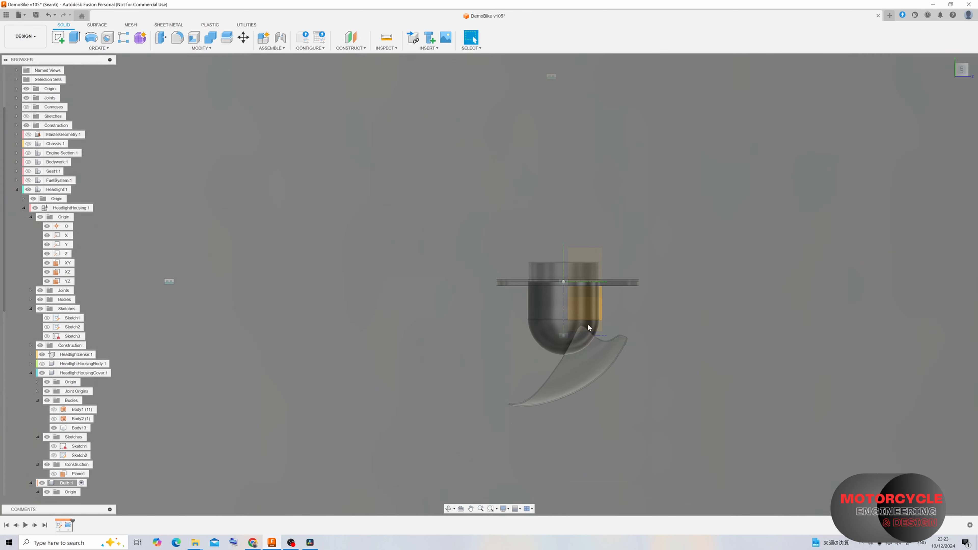
mouse_move(588, 324)
shift+middle_down()
mouse_move(533, 309)
mouse_move(541, 329)
mouse_move(580, 333)
shift+middle_up()
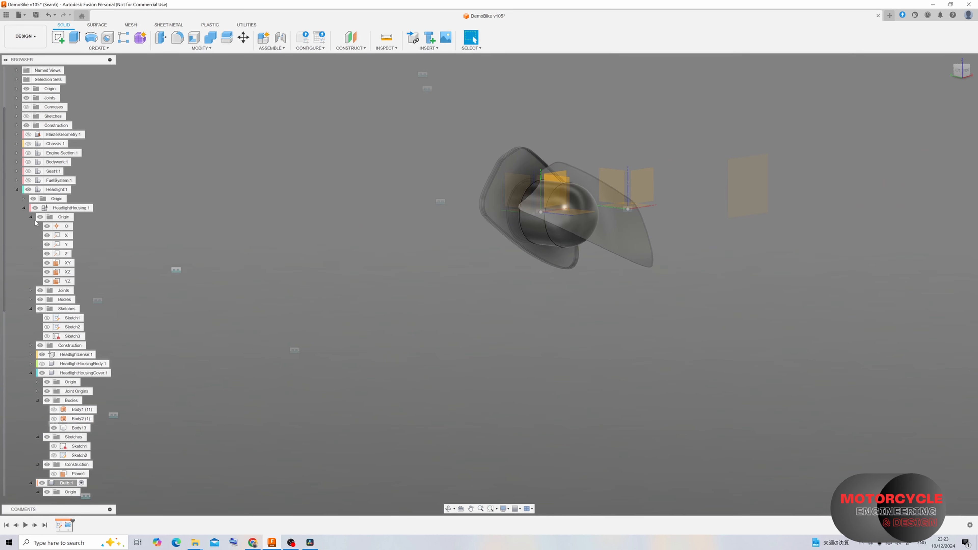
click(42, 364)
shift+middle_drag(435, 223, 405, 217)
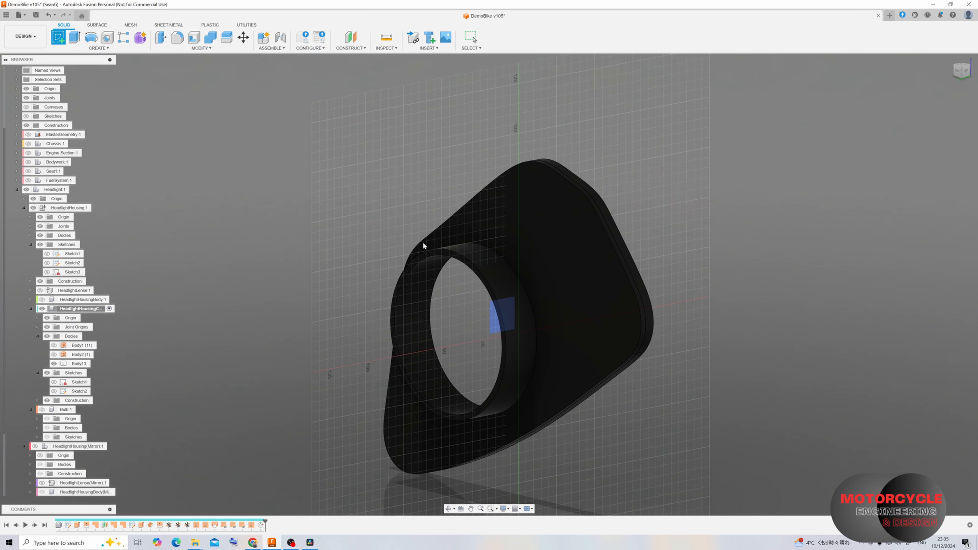
Sketch a circle on the end face of the cover's ring, centred on the opening and matching the ring's outer edge
click(443, 257)
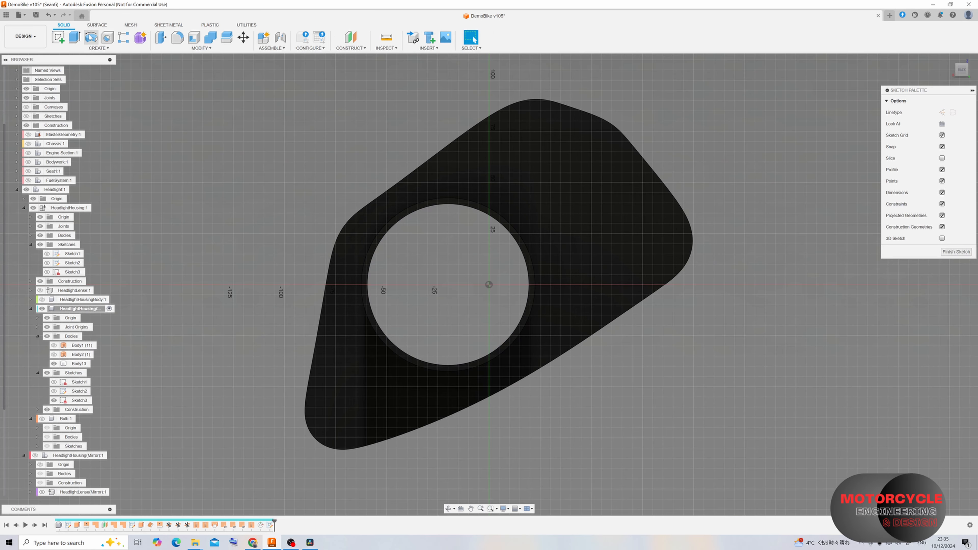
key(c)
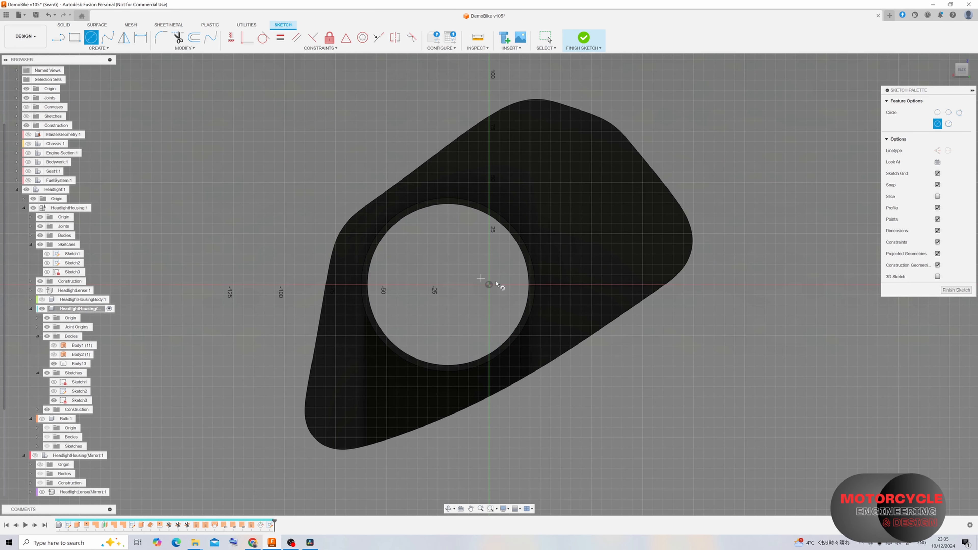
click(448, 285)
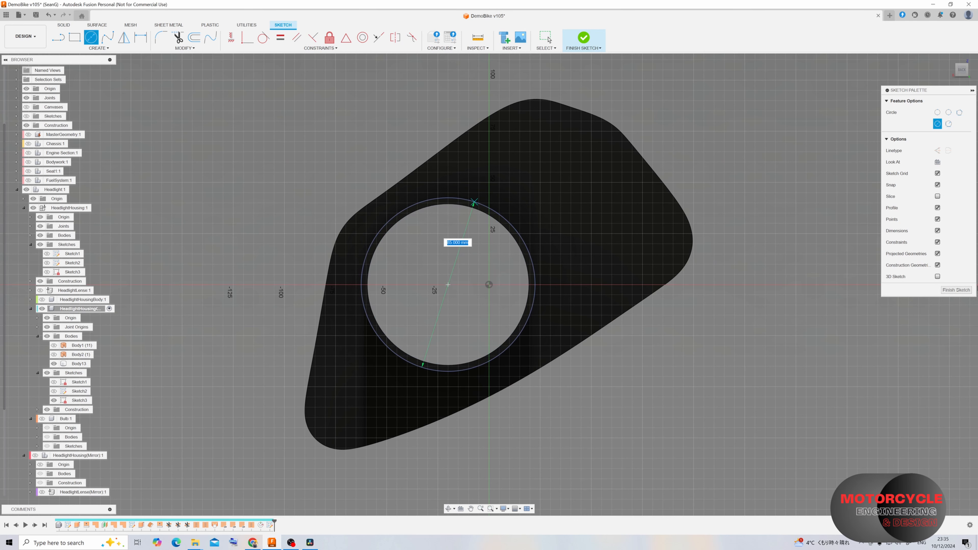
click(960, 290)
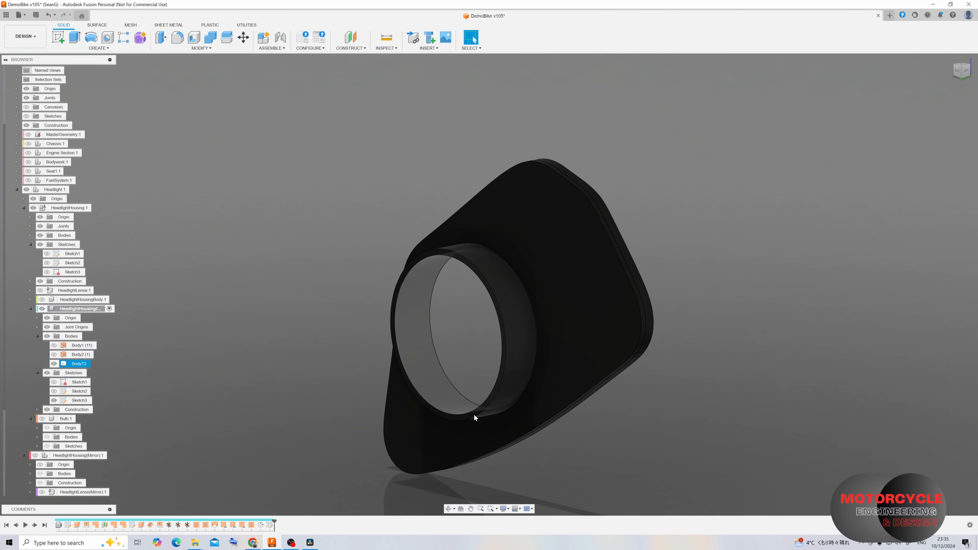
Turn on the object visibility of all work features
click(504, 509)
mouse_move(539, 476)
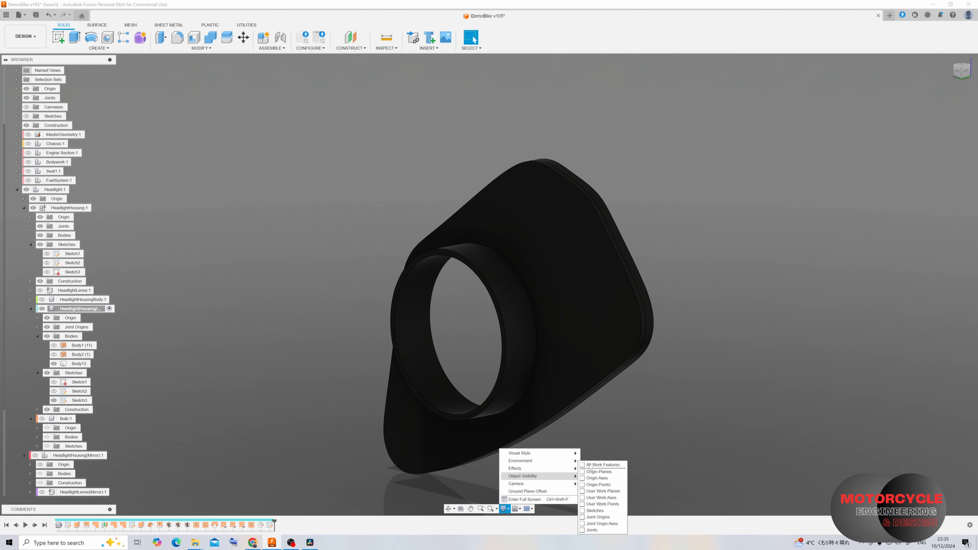
click(589, 466)
Extrude the ring and inner circle profiles 5 mm as a new body to cap the cover's opening
key(e)
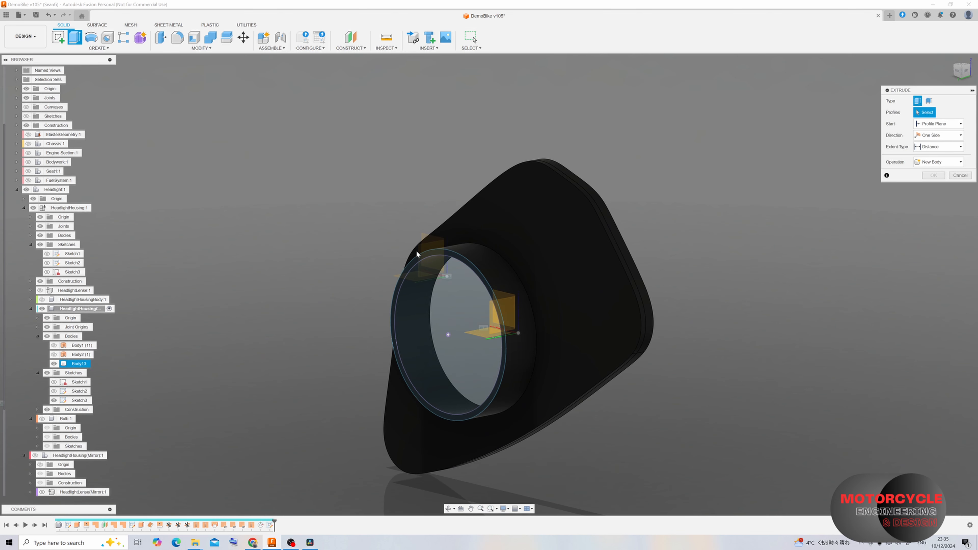
click(423, 255)
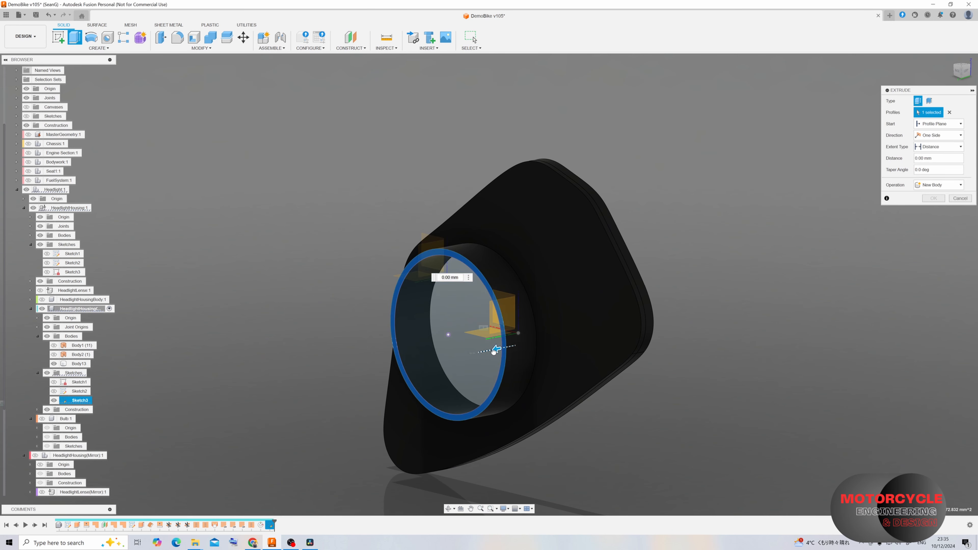
drag(495, 351, 488, 351)
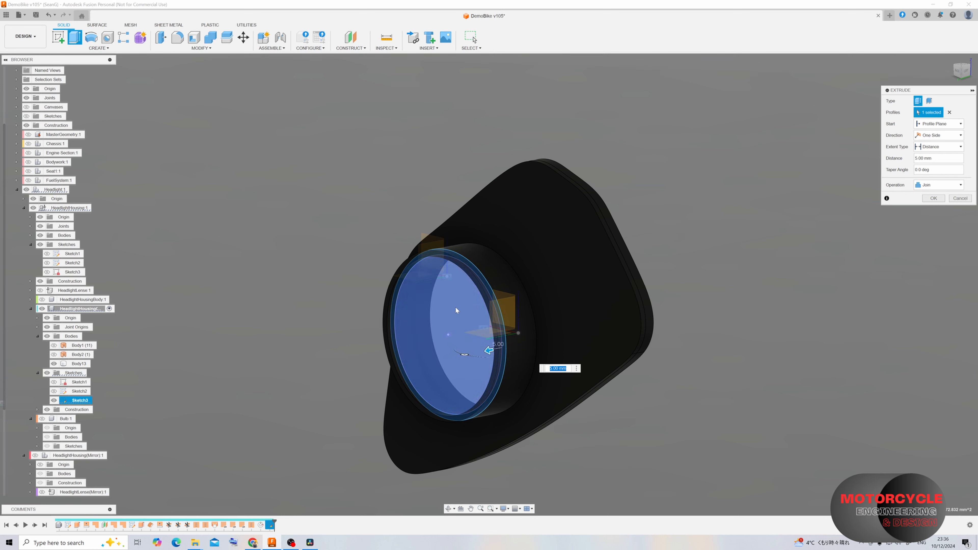
click(449, 307)
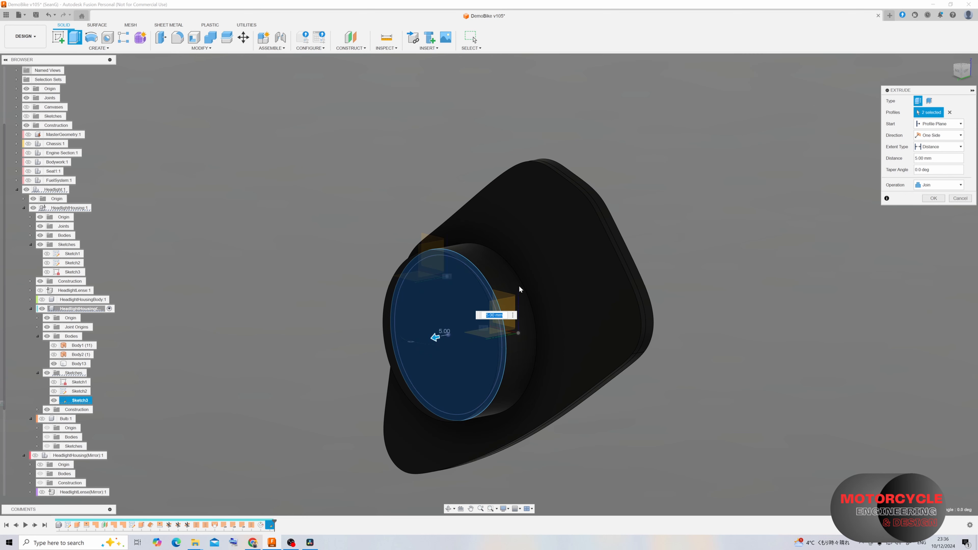
click(940, 185)
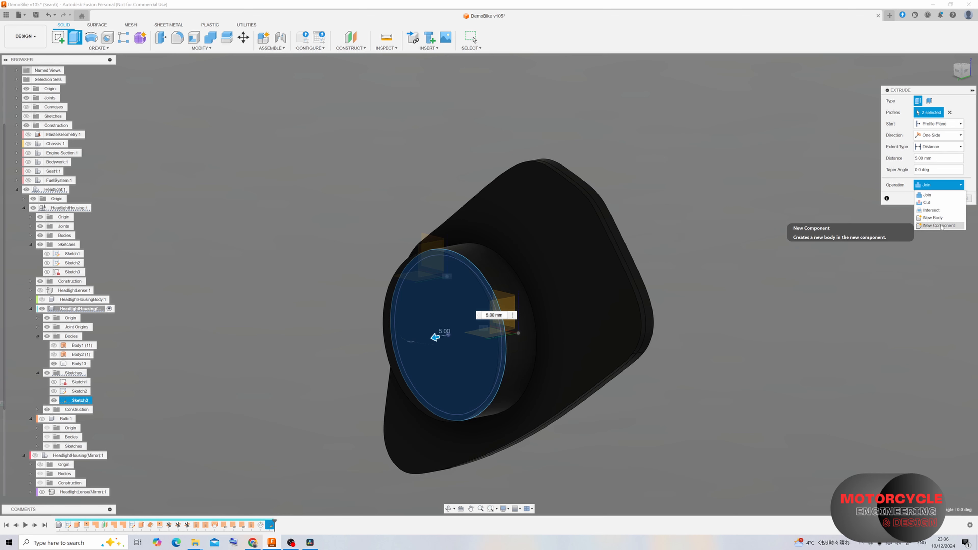
click(942, 218)
click(934, 198)
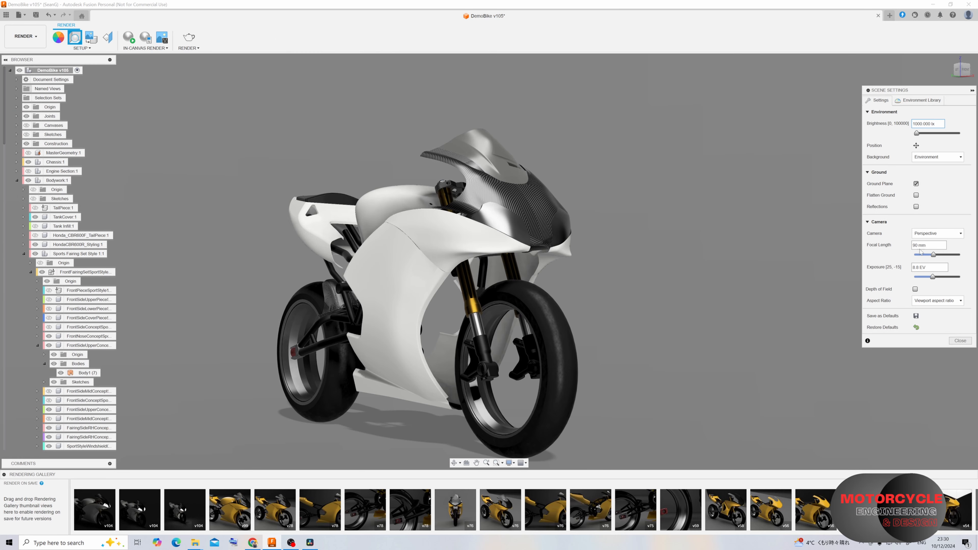
Close the scene settings and apply the Acrylic (Clear) appearance to the headlight lenses
click(961, 341)
scroll(544, 233, up, 3)
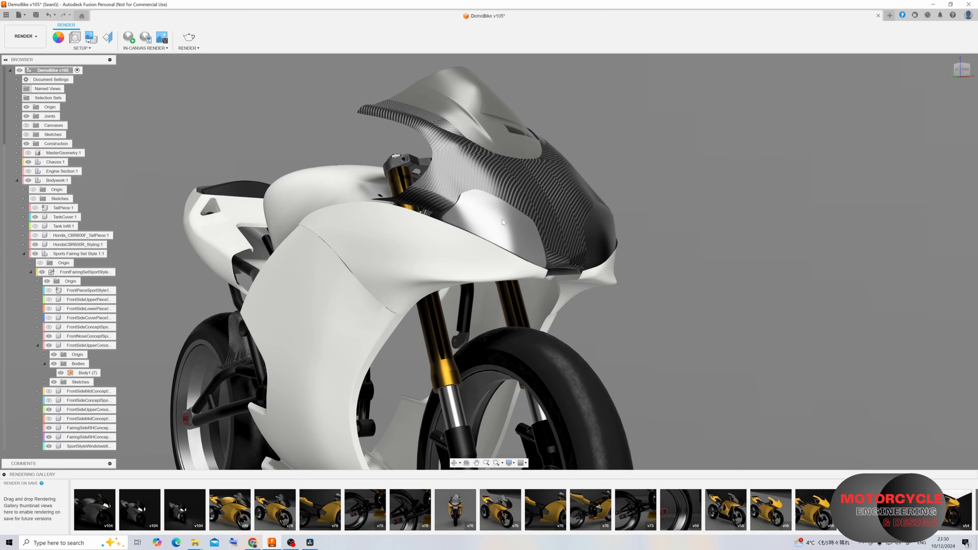
click(513, 220)
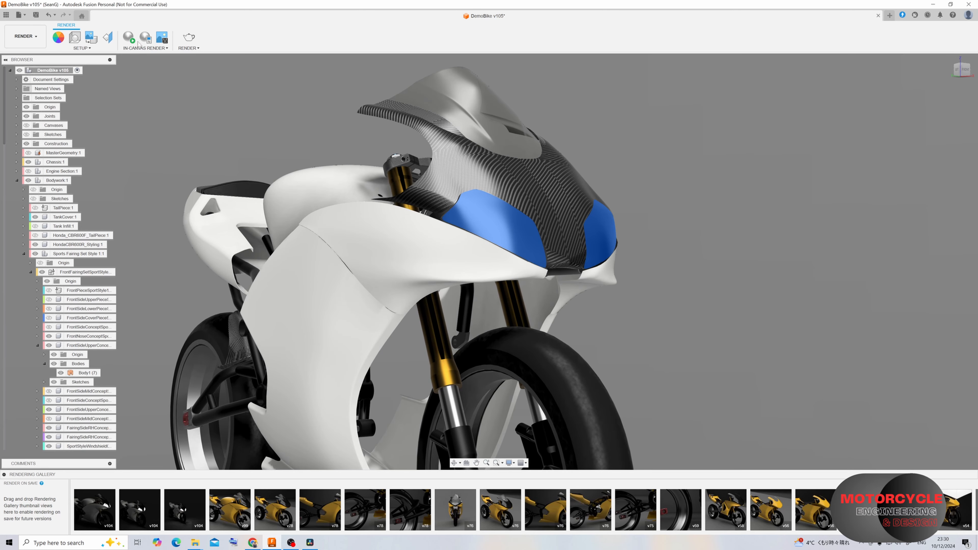
click(59, 36)
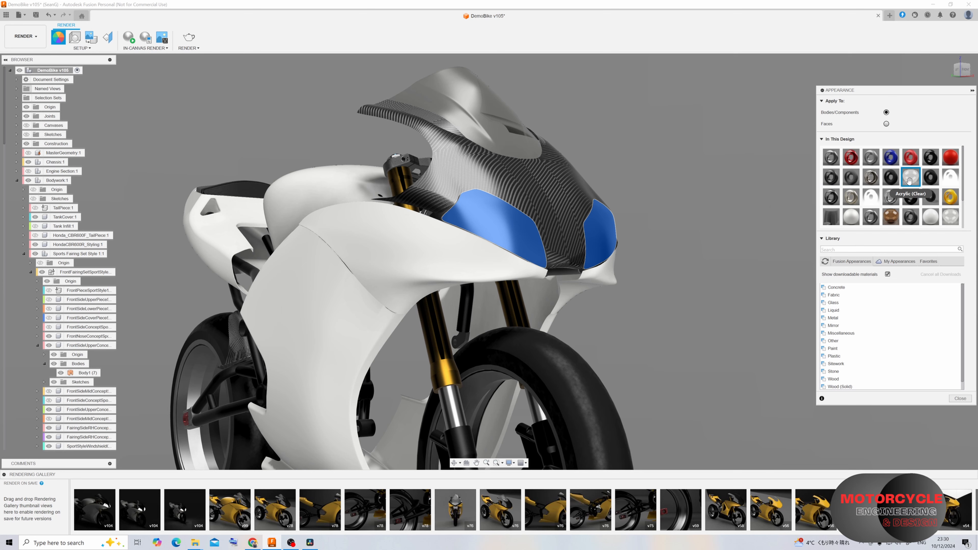
drag(909, 181, 510, 231)
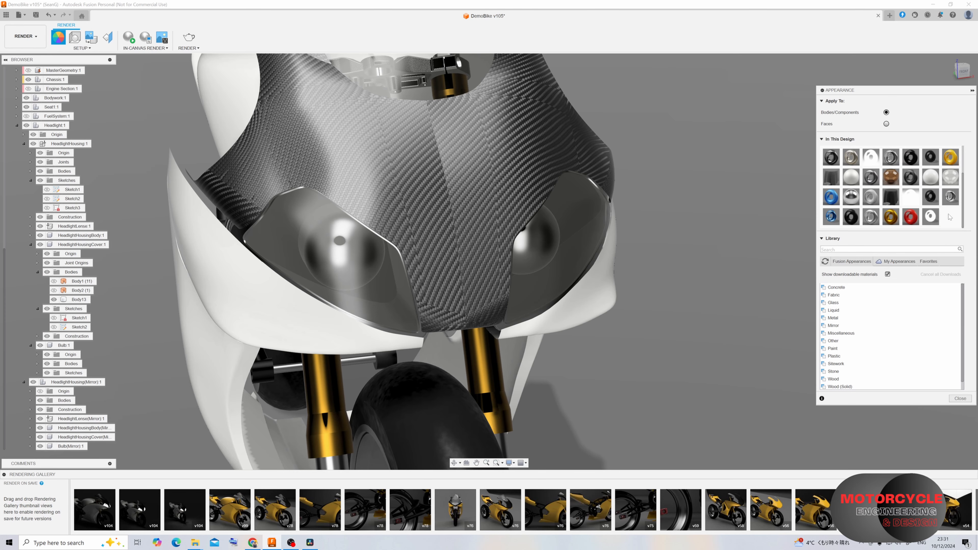
Apply the design's glowing white appearance to the Bulb and Bulb(Mirror) components
drag(931, 216, 69, 346)
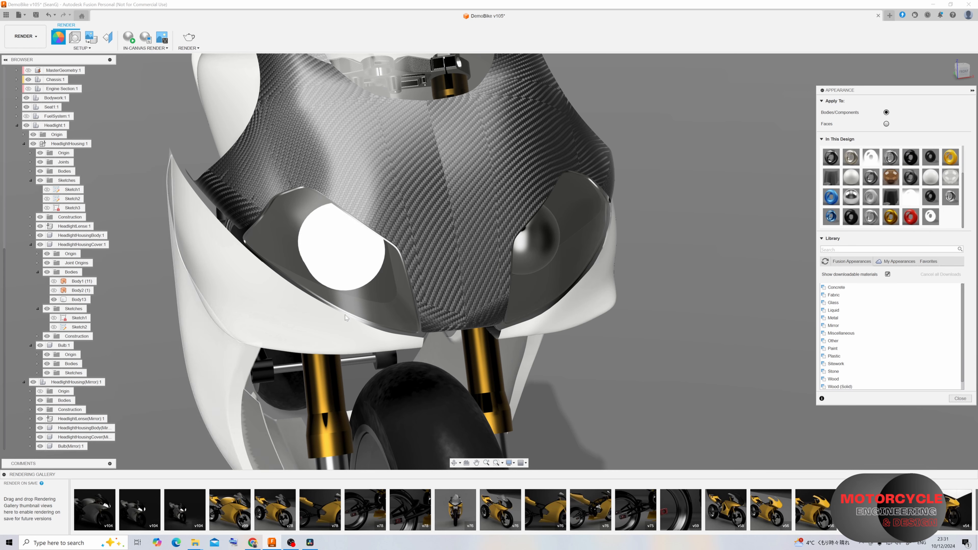
drag(930, 217, 70, 447)
scroll(487, 189, down, 5)
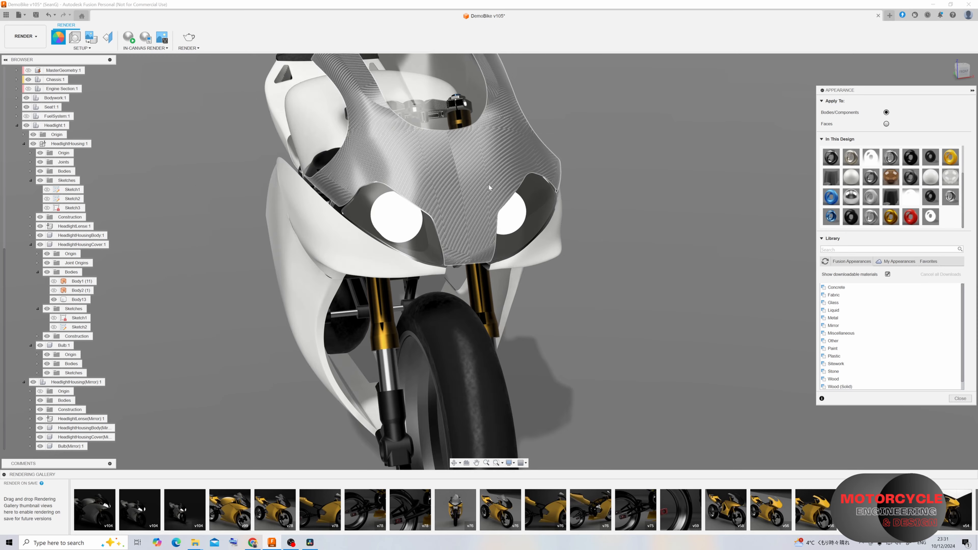
shift+middle_drag(384, 226, 486, 201)
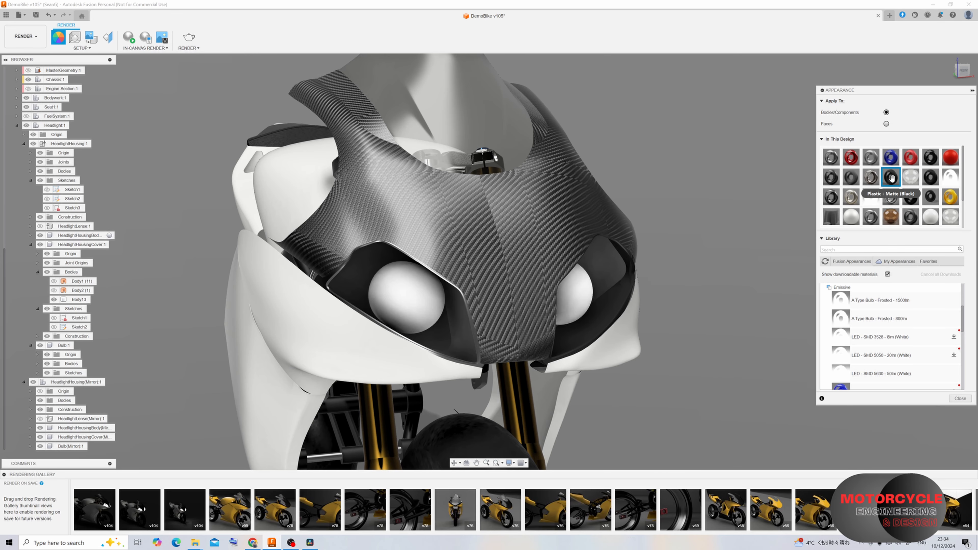
Apply the Plastic - Matte (Black) appearance to the housing bodies around both headlight bulbs
drag(892, 177, 599, 268)
drag(888, 177, 462, 332)
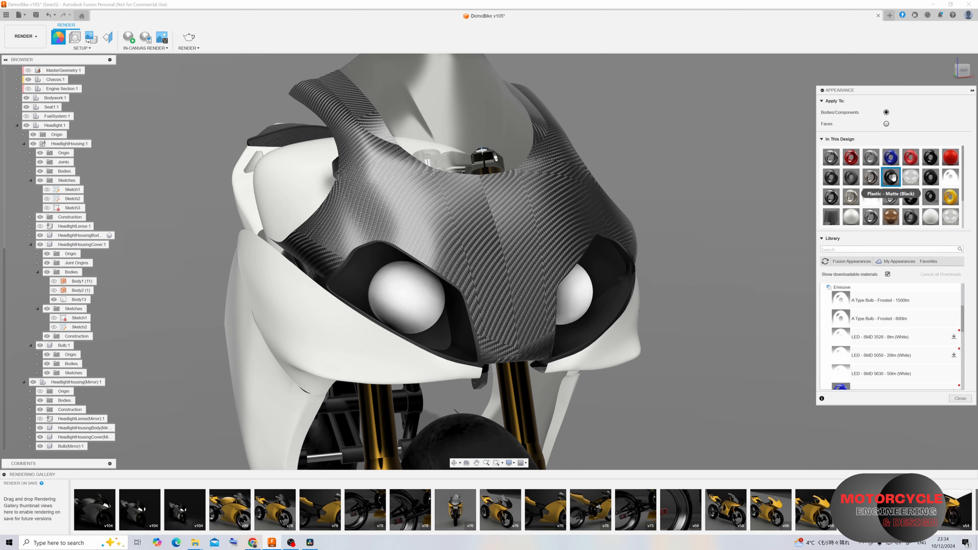
drag(890, 178, 443, 325)
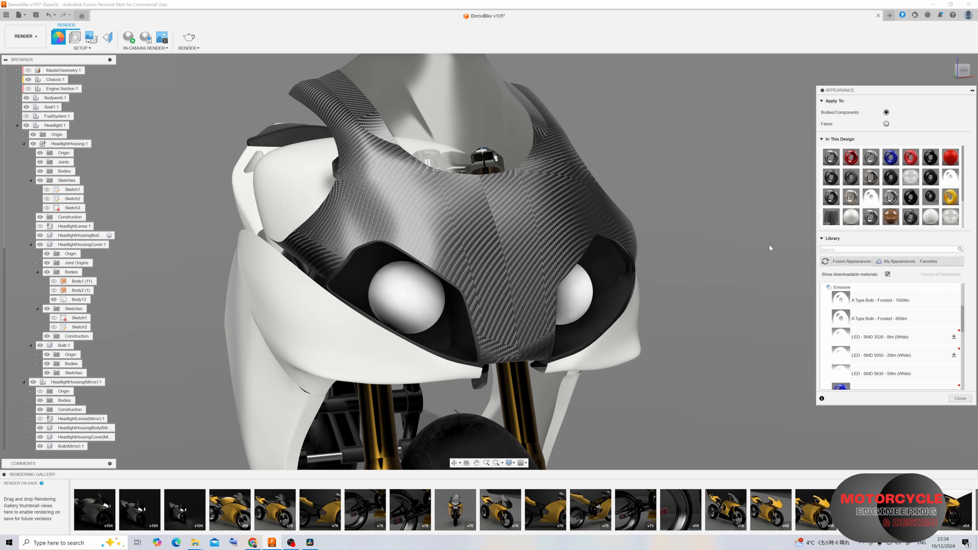
Apply the LED - SMD 3528 (White) emissive appearance to the inner surface behind the bulb in both headlights
shift+middle_drag(571, 308, 608, 312)
scroll(899, 363, up, 1)
drag(898, 345, 592, 271)
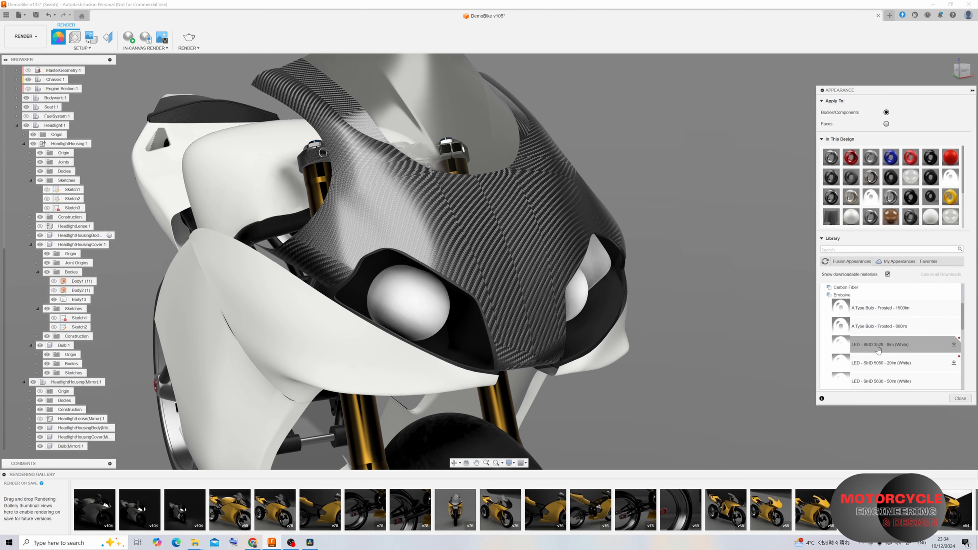
mouse_move(697, 320)
shift+middle_down()
mouse_move(577, 316)
mouse_move(681, 325)
shift+middle_up()
scroll(681, 325, up, 2)
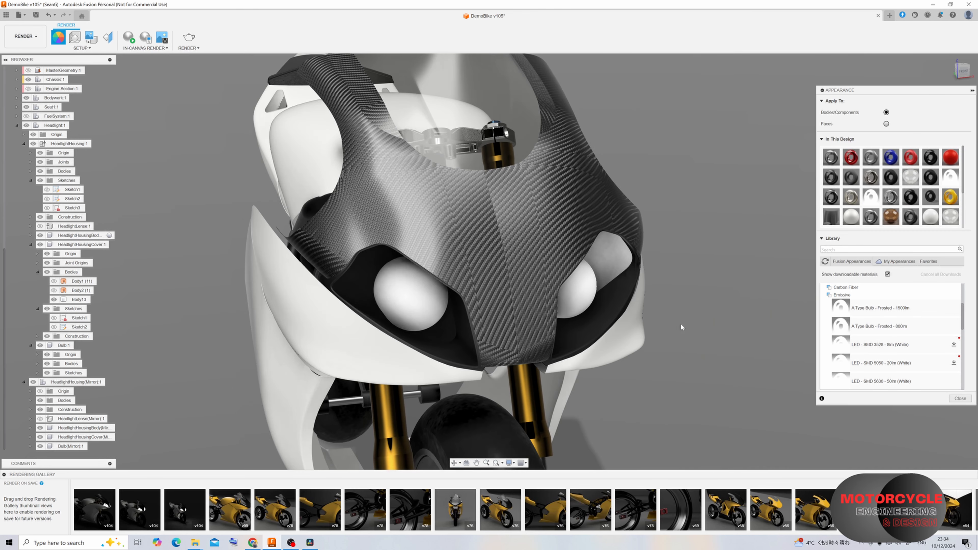
drag(894, 348, 361, 277)
scroll(474, 278, down, 2)
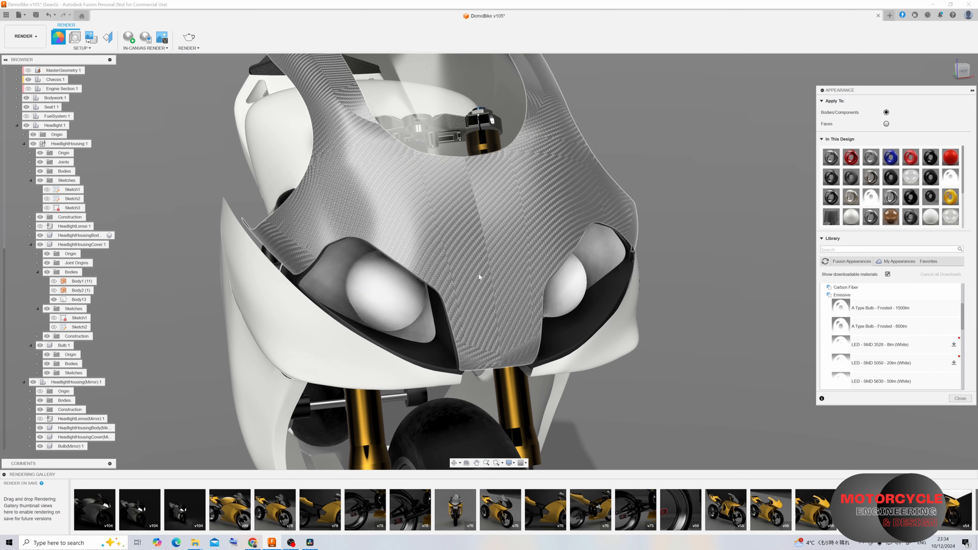
shift+middle_drag(474, 277, 606, 269)
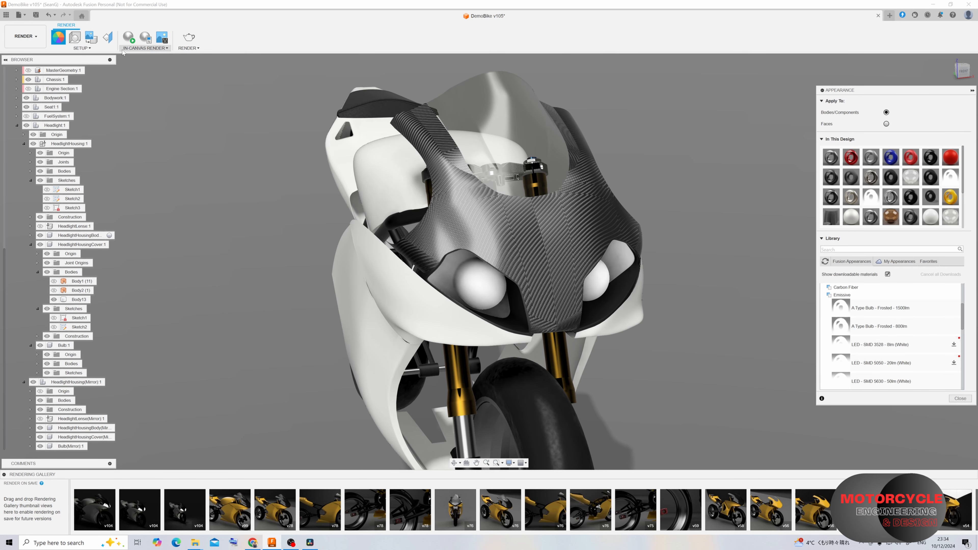
Set the environment brightness to 100 lx and run an in-canvas render of the lit headlights
click(82, 48)
click(73, 72)
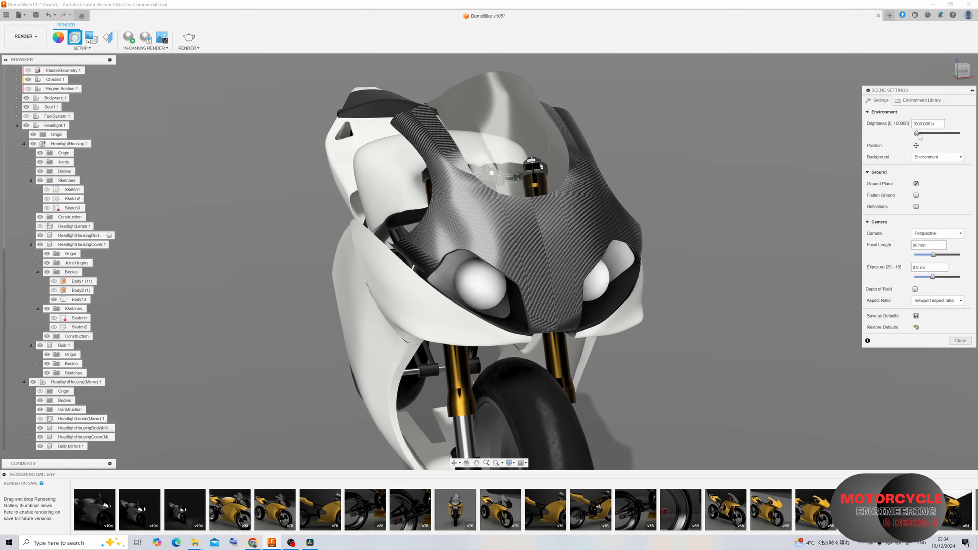
text(100)
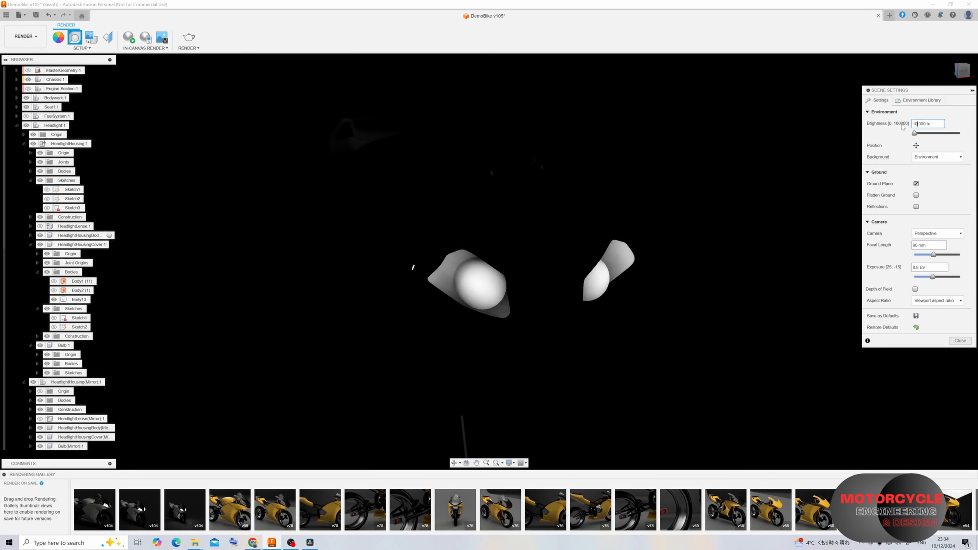
click(129, 39)
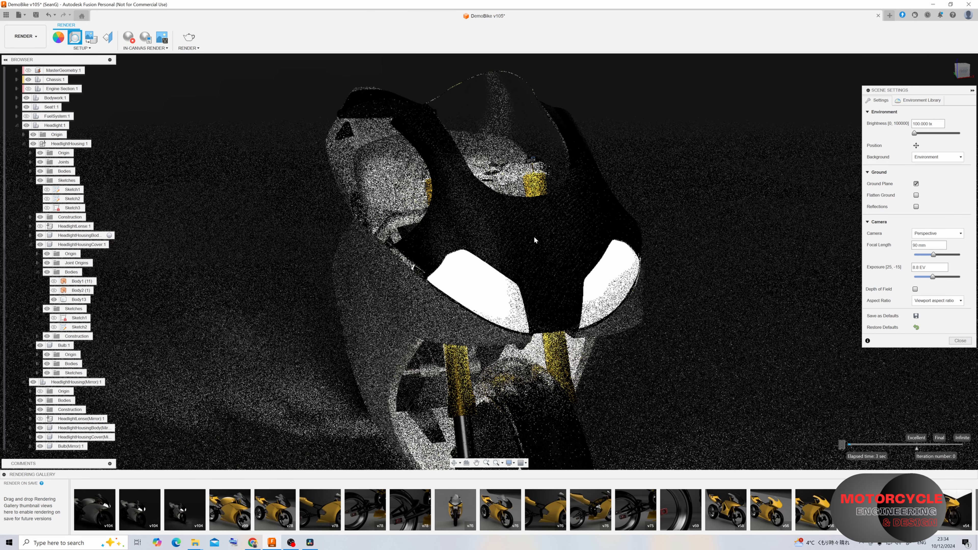
click(960, 341)
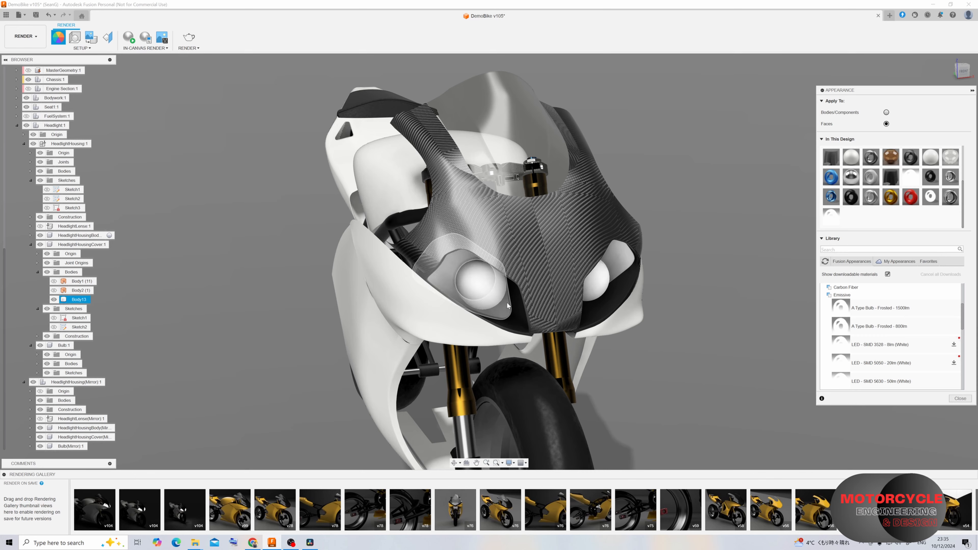
Inspect the headlights from behind and unisolate the HeadlightHousingCover(Mirror) component
shift+middle_drag(463, 274, 559, 277)
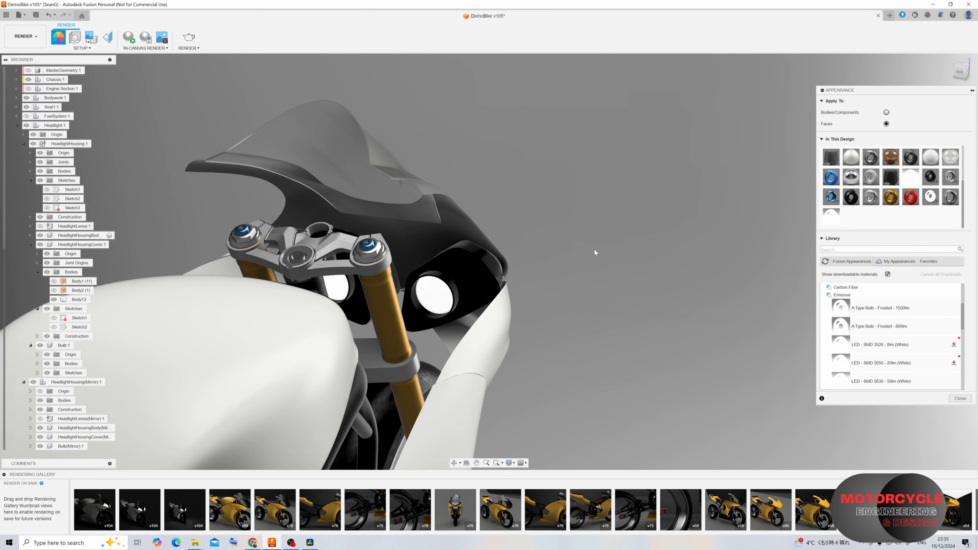
scroll(450, 277, up, 3)
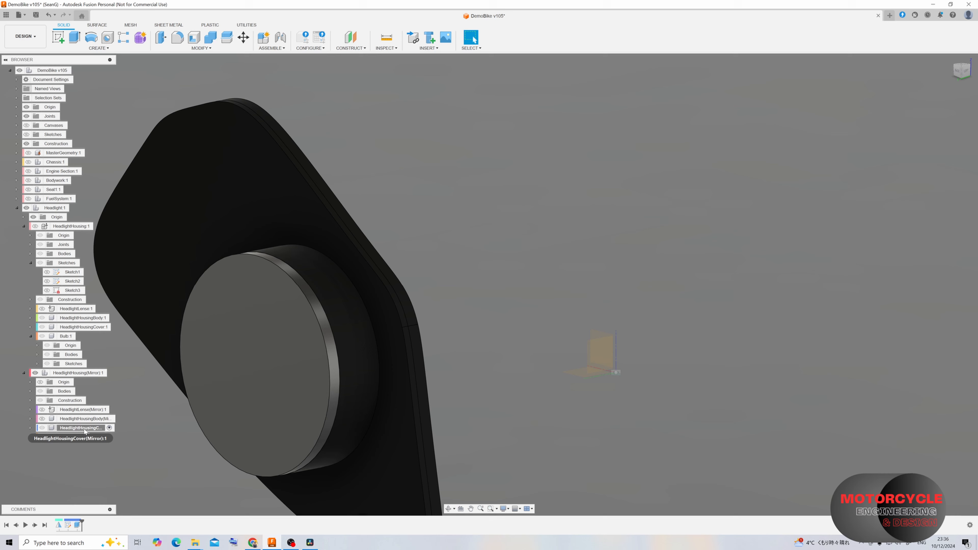
right_click(84, 429)
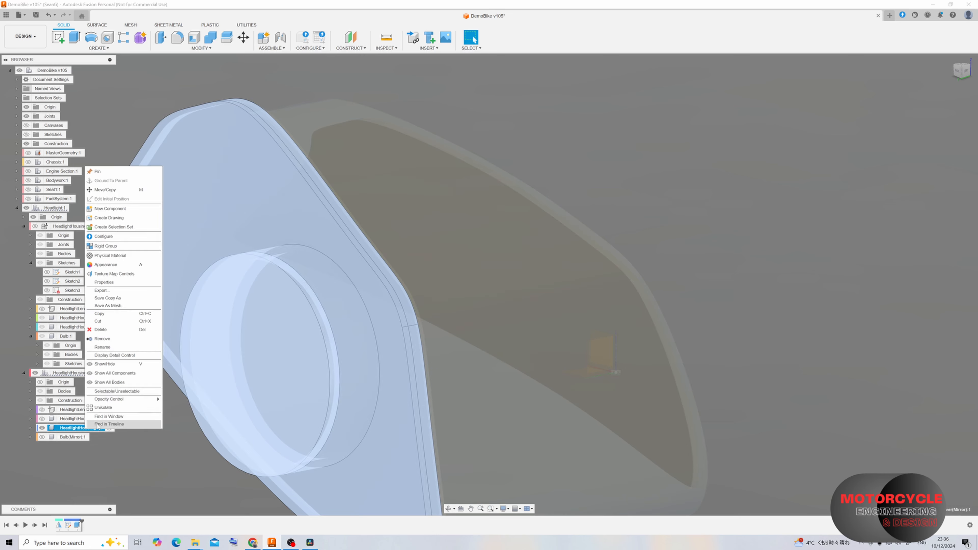
click(146, 457)
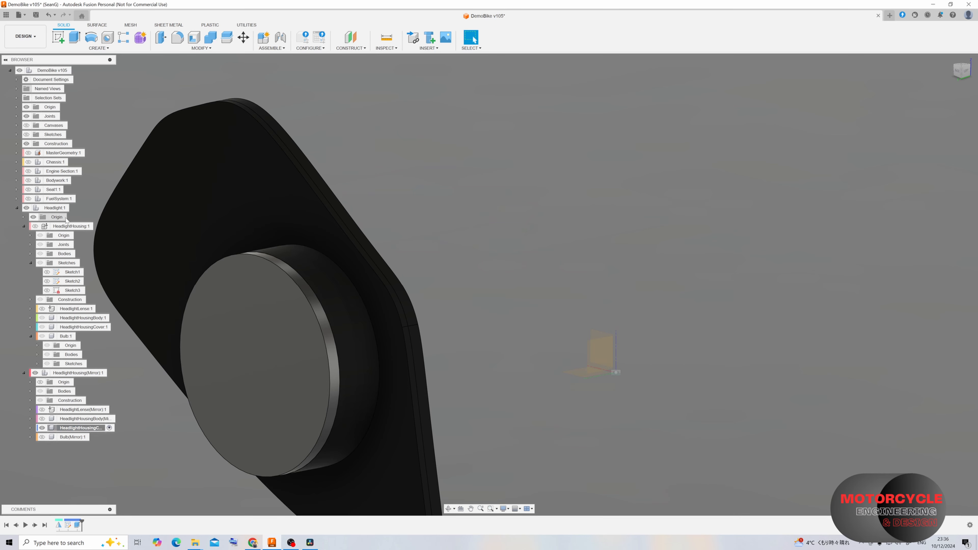
right_click(87, 428)
click(116, 412)
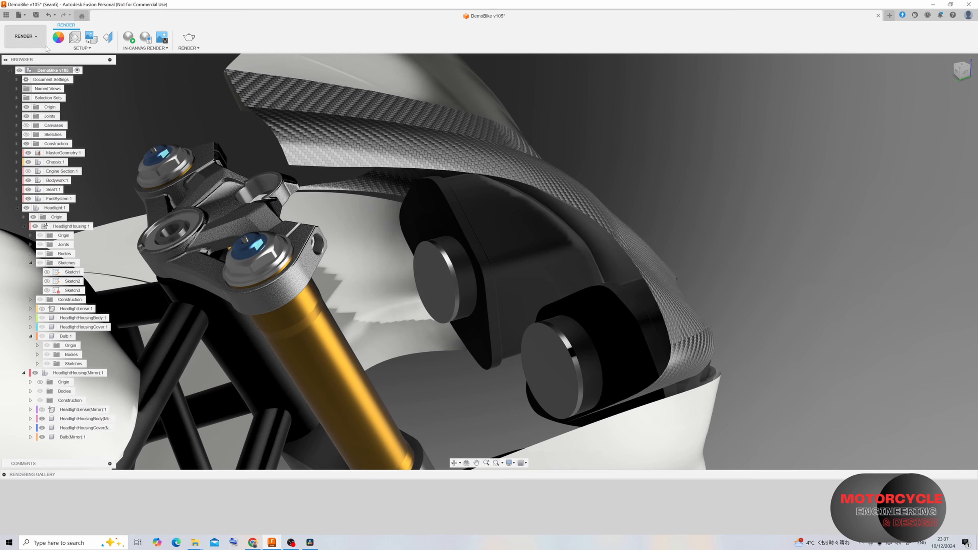
Apply the black appearance from the design to the end cap of the headlight cover
key(a)
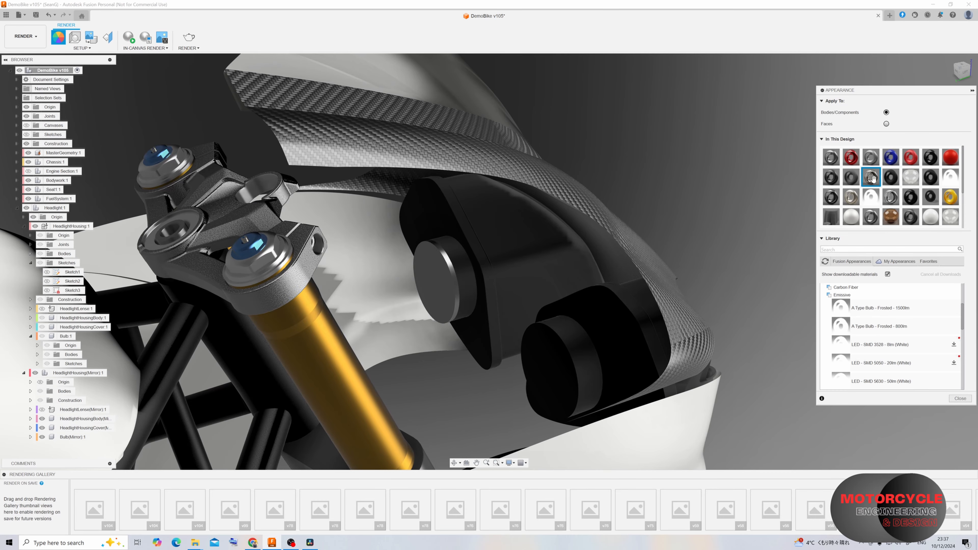
drag(870, 355, 456, 268)
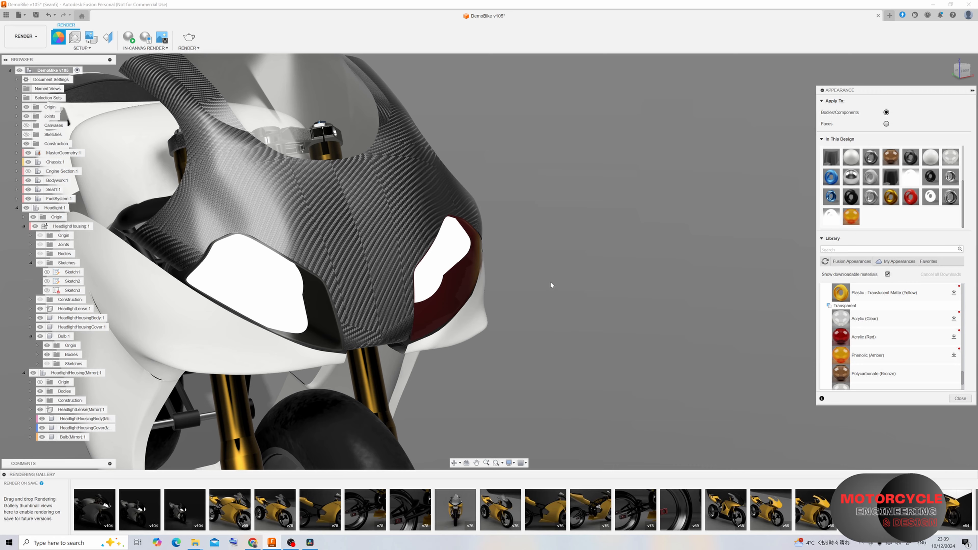
Apply the Phenolic (Amber) appearance to the headlight lens on the far side of the fairing
shift+middle_drag(526, 258, 563, 269)
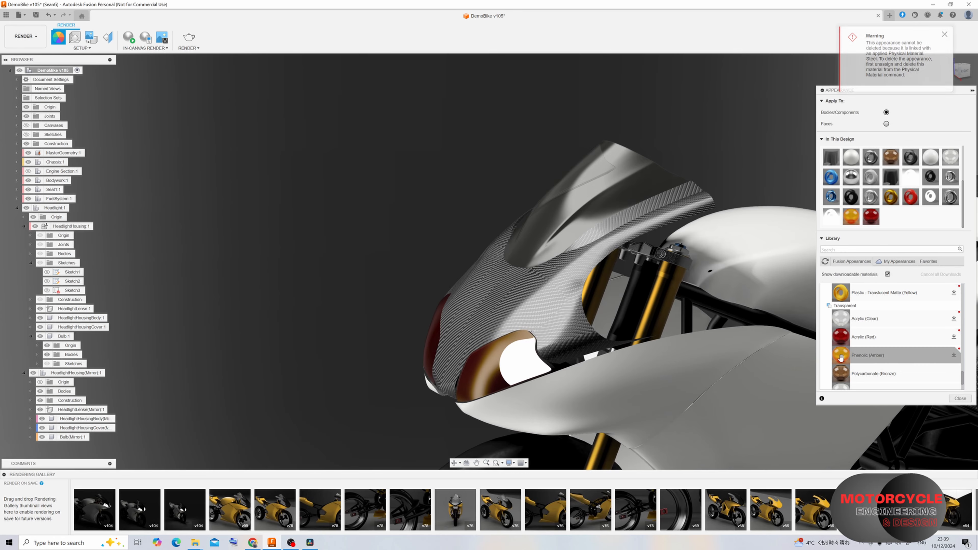
drag(564, 349, 435, 333)
shift+middle_drag(445, 316, 541, 393)
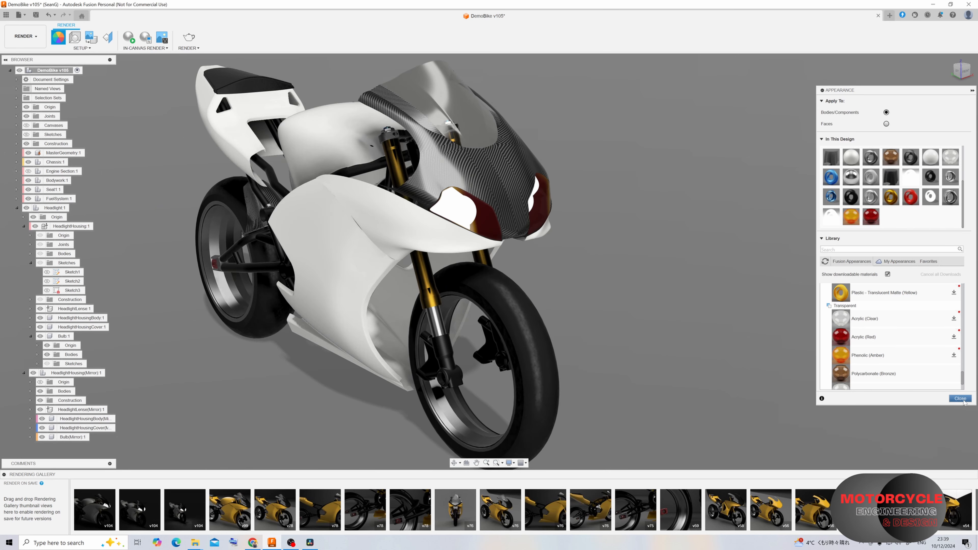
Set the environment brightness to 200 lx and start an in-canvas render of the whole motorcycle
scroll(876, 359, down, 1)
click(920, 124)
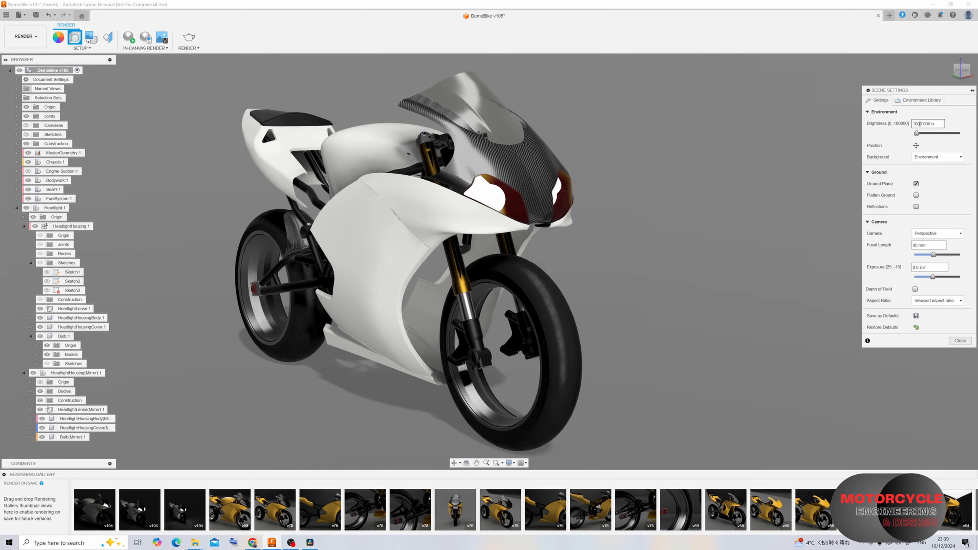
text(200)
key(Return)
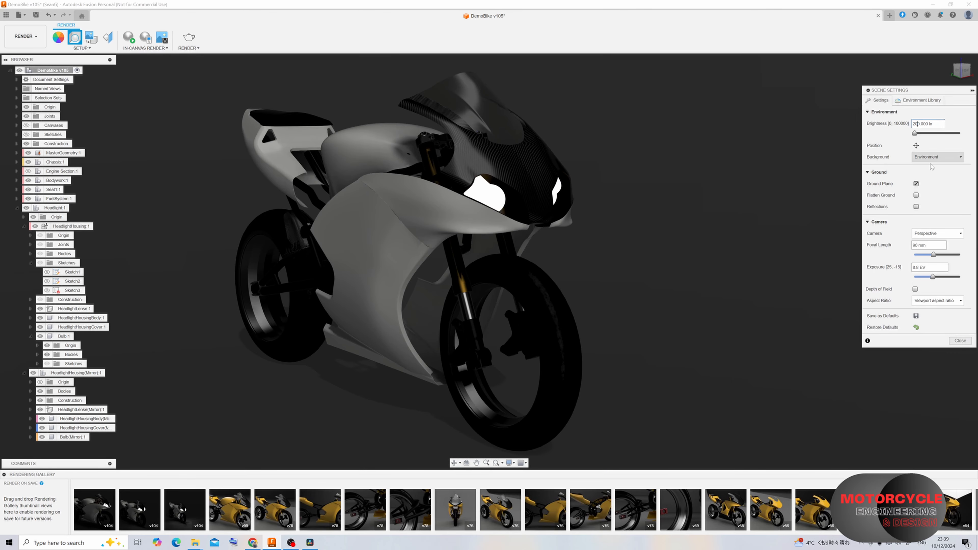
click(960, 341)
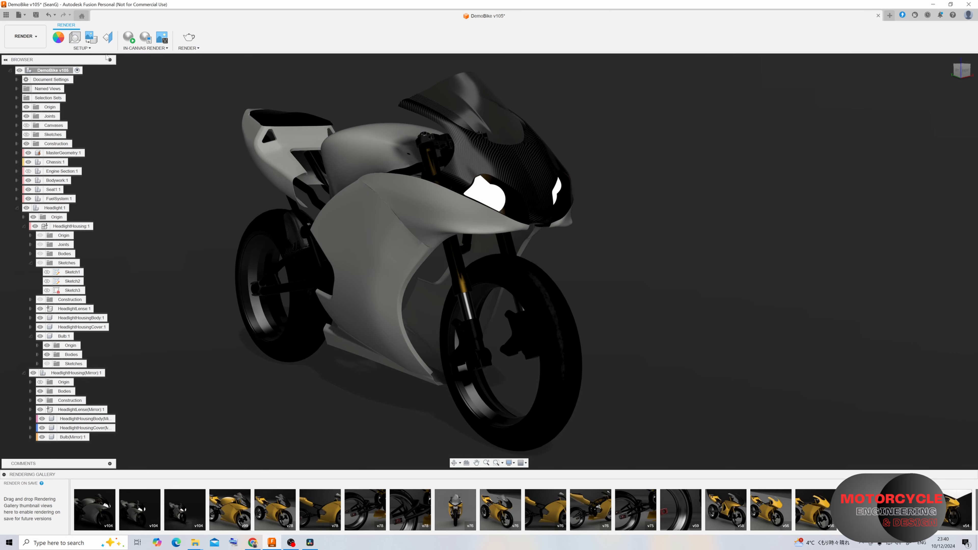
click(124, 39)
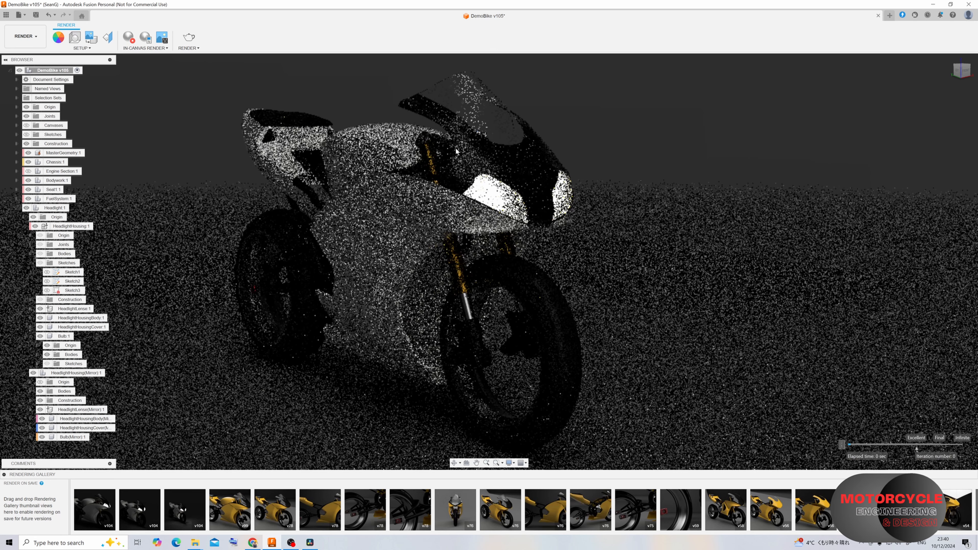